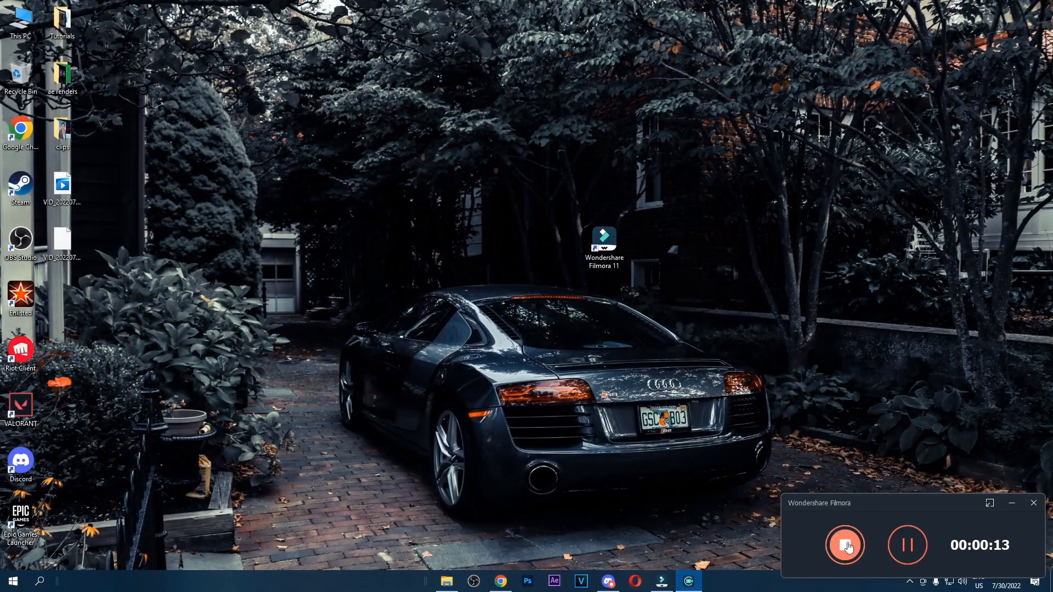
Stop the screen recording, then place the recorded clip on the timeline and play it back
click(845, 545)
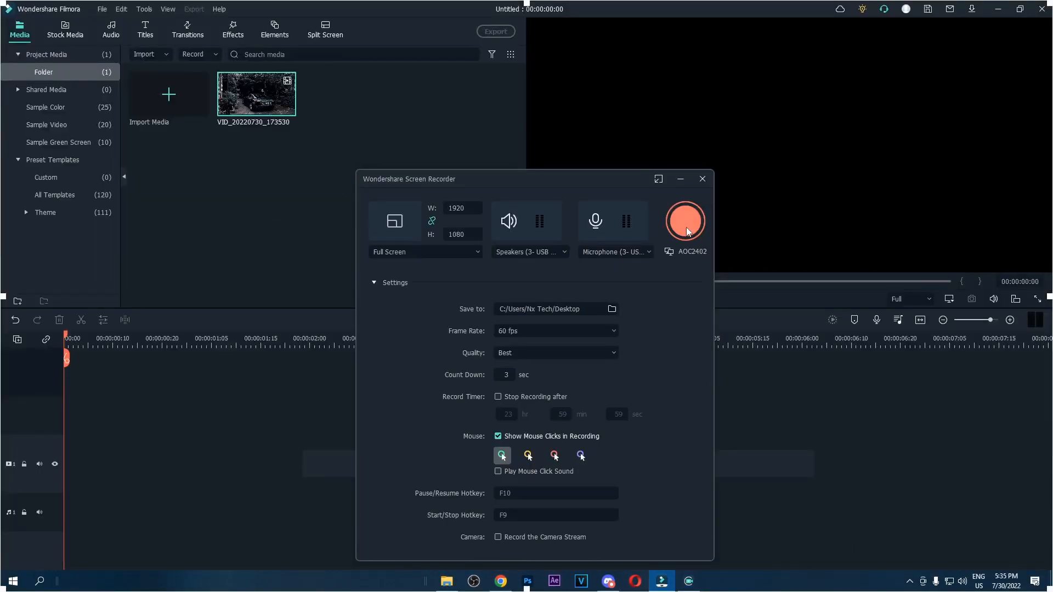
click(701, 180)
drag(140, 370, 48, 429)
click(440, 310)
key(space)
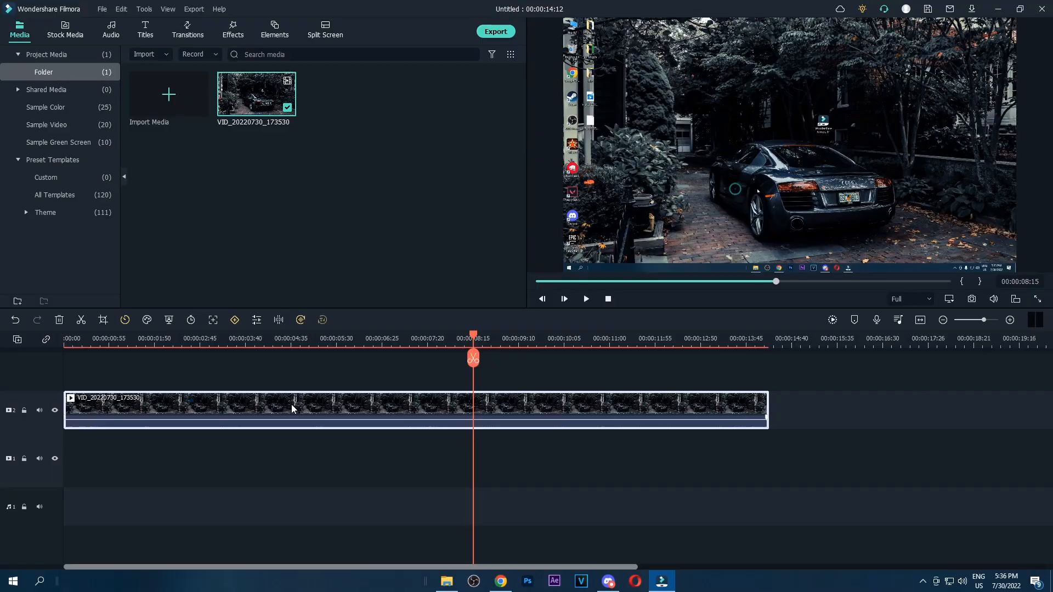
Delete the recorded clip from both the timeline and the project media folder
key(Delete)
click(263, 95)
key(Delete)
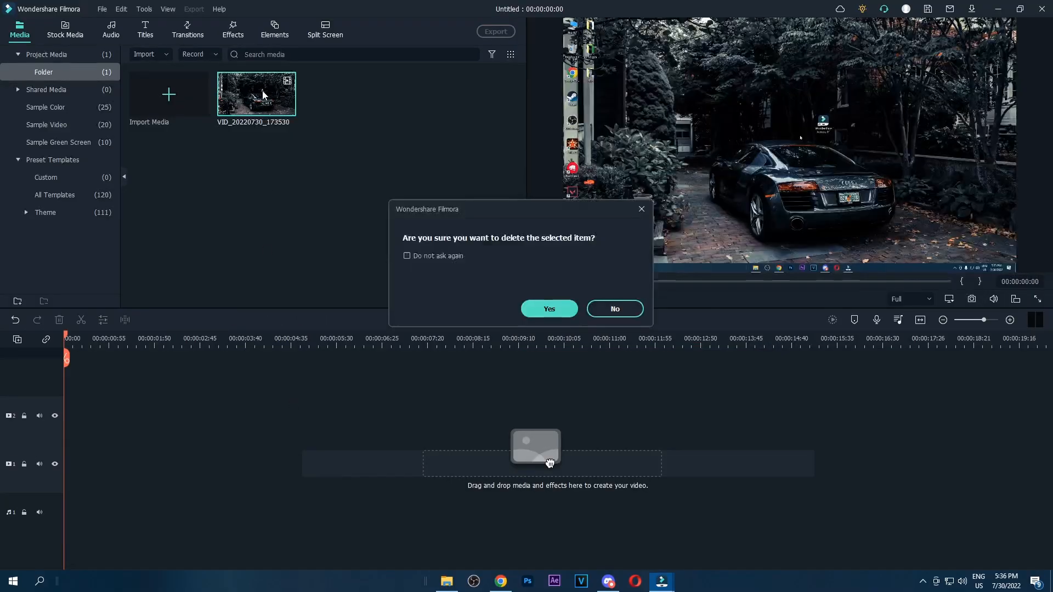
Close the project, open AI Portrait from the start screen and place the Human Segmentation effect on the timeline
click(1041, 9)
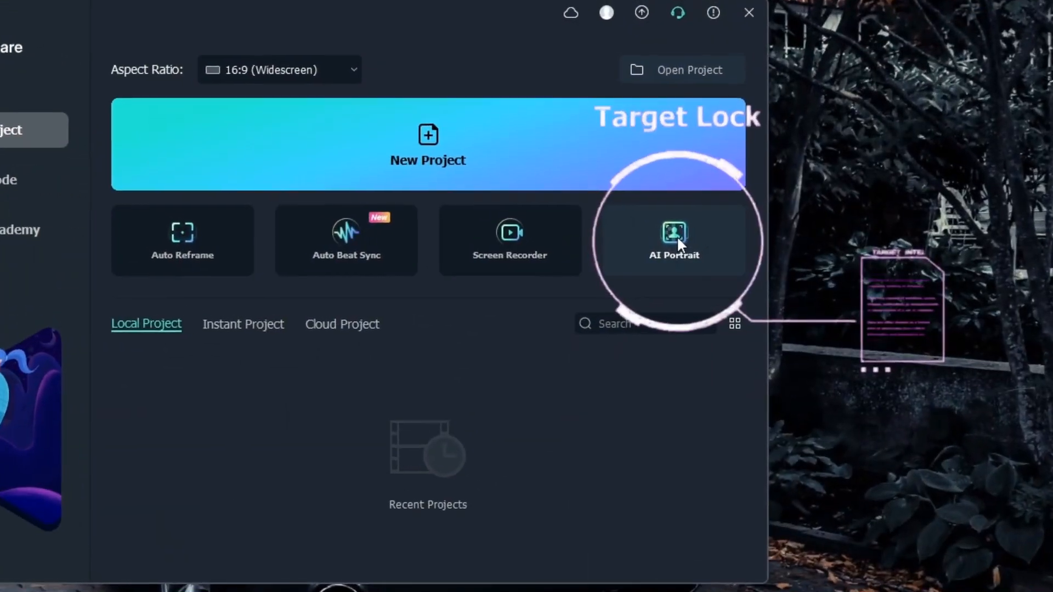
click(670, 234)
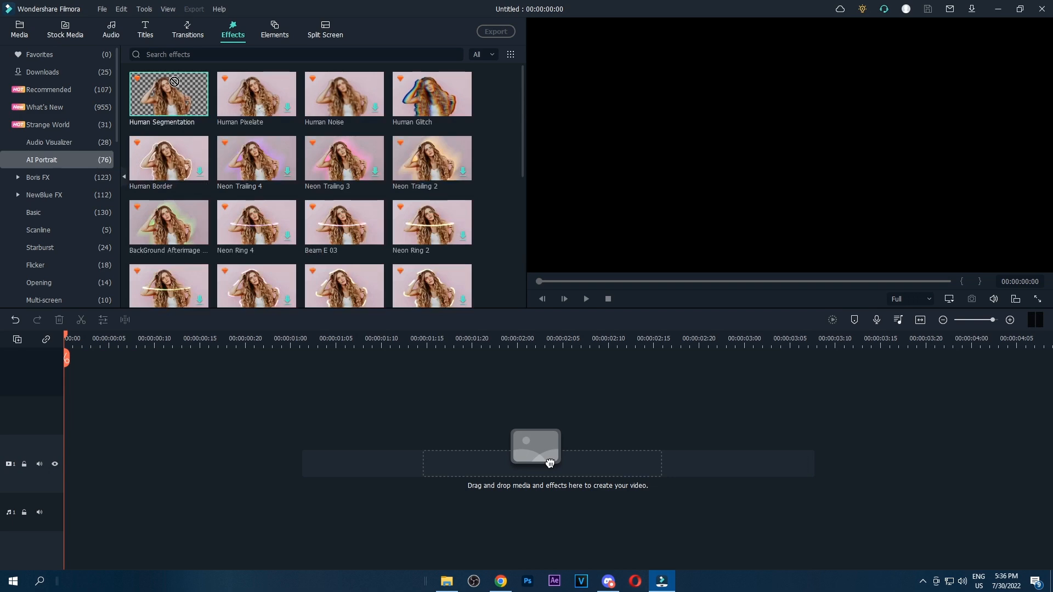
drag(550, 463, 65, 428)
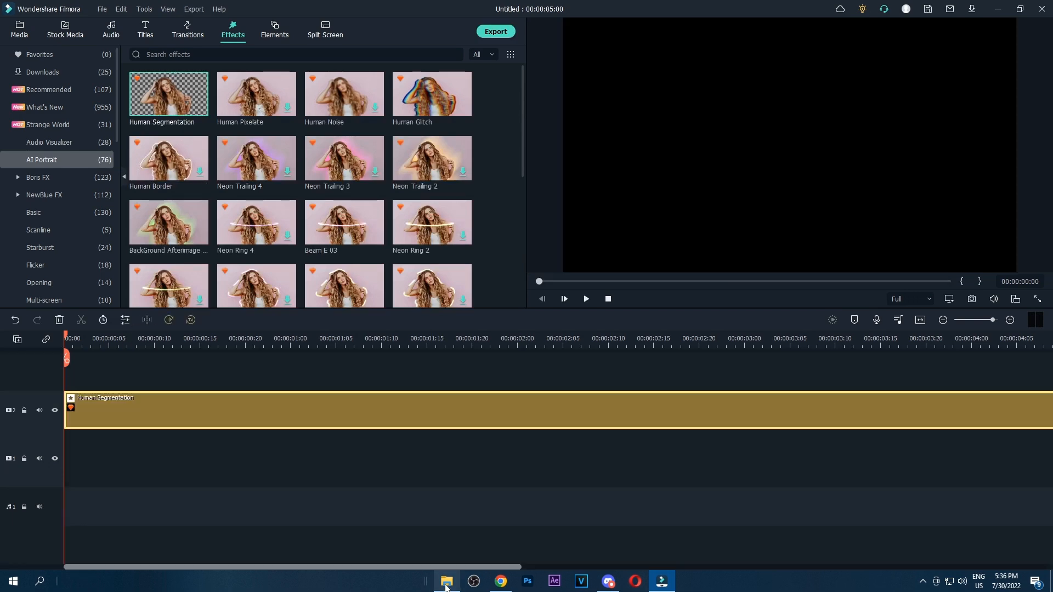
Import the daddy henry cavill video onto track 1 below the Human Segmentation effect and scrub through its opening frames
click(447, 581)
drag(611, 307, 77, 455)
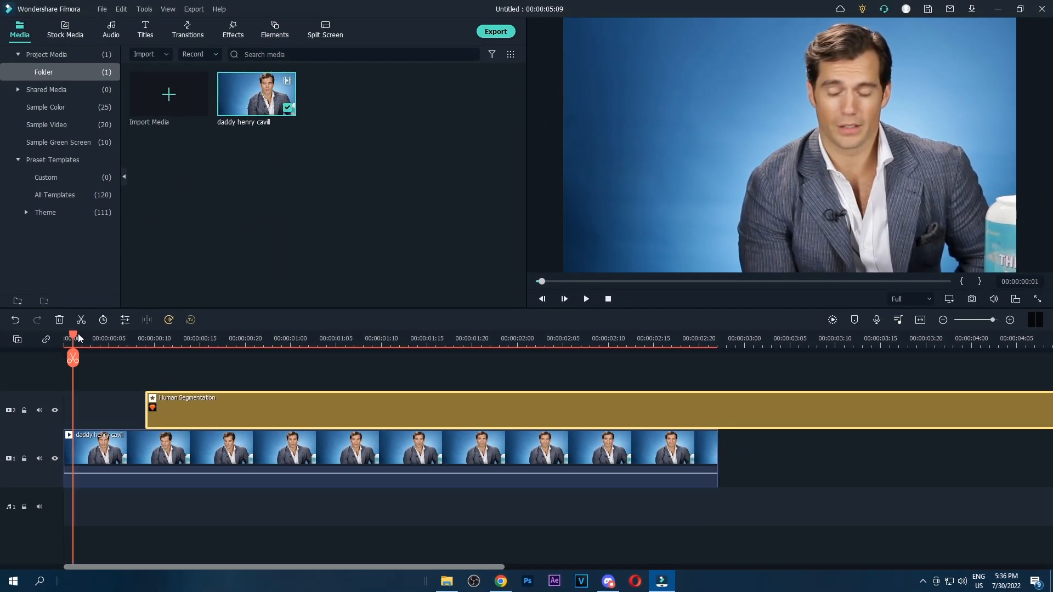
mouse_move(131, 336)
mouse_down()
mouse_move(202, 341)
mouse_move(136, 339)
mouse_up()
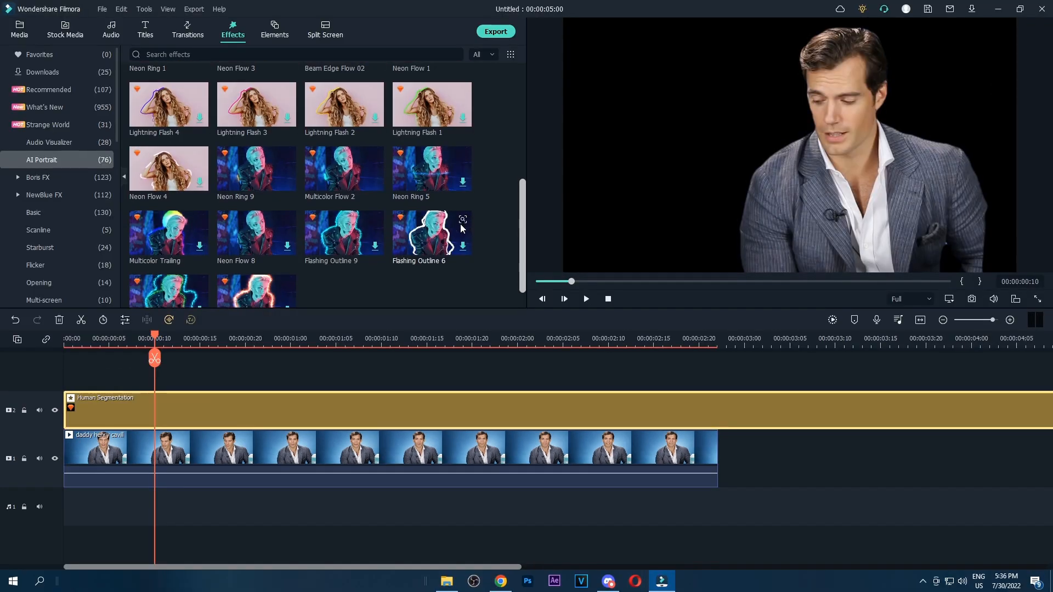
Add the Multicolor Flow 2 effect on the track above and apply Human Segmentation directly to the daddy henry cavill clip
scroll(458, 225, down, 1)
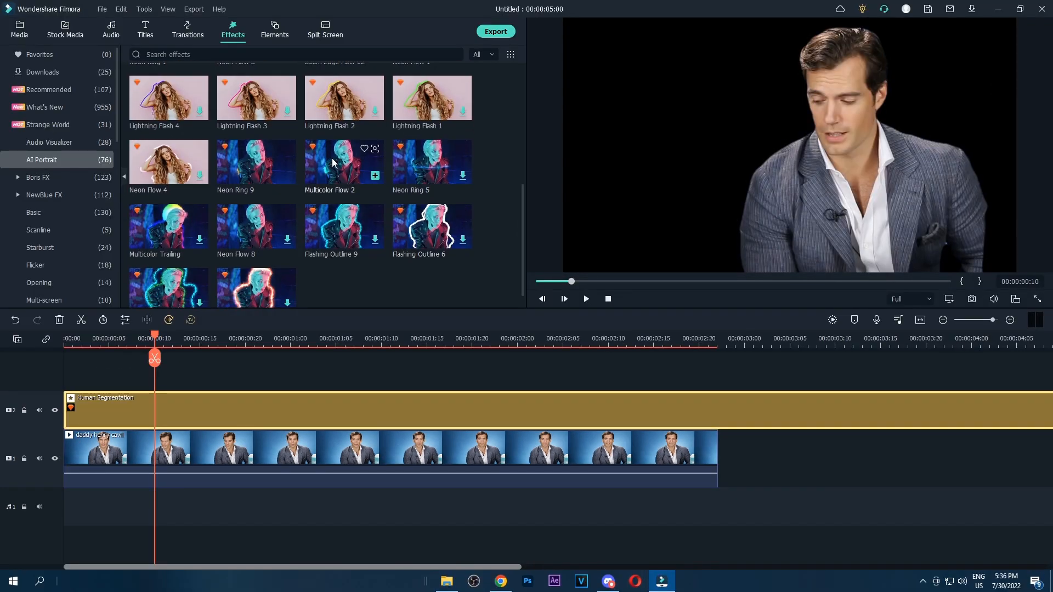
drag(186, 315, 71, 373)
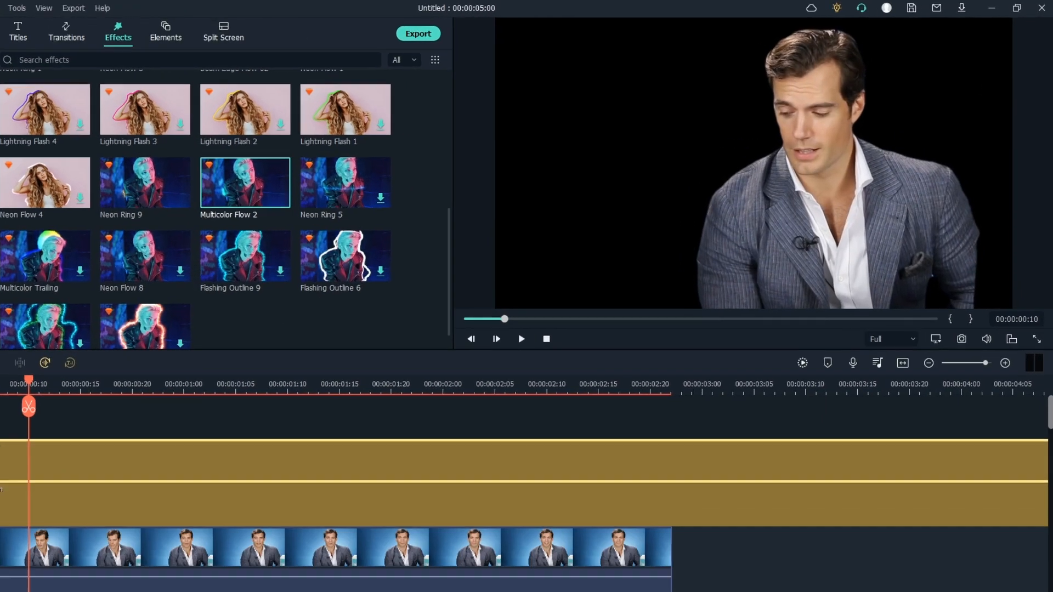
drag(154, 338, 173, 339)
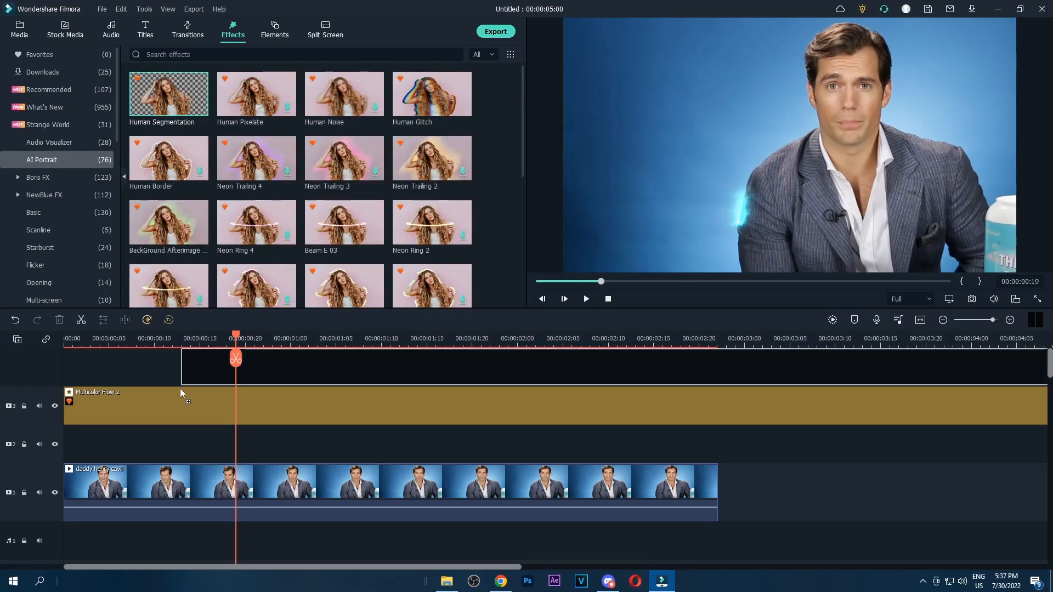
drag(180, 388, 128, 476)
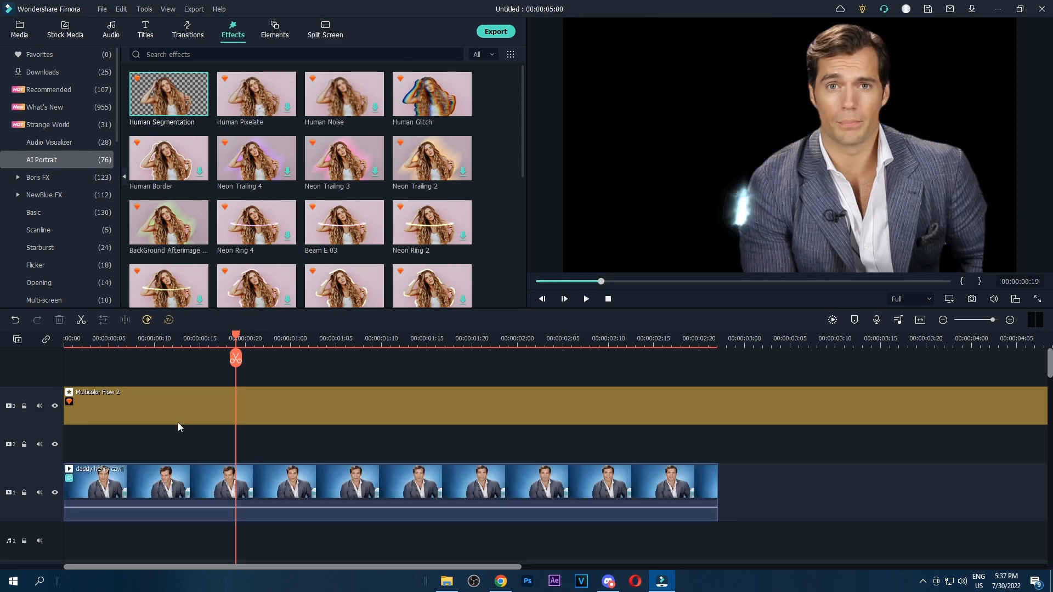
Move the daddy henry cavill clip up to track 2 and place Horror Background Pack Element 04 on track 1 beneath it
click(274, 35)
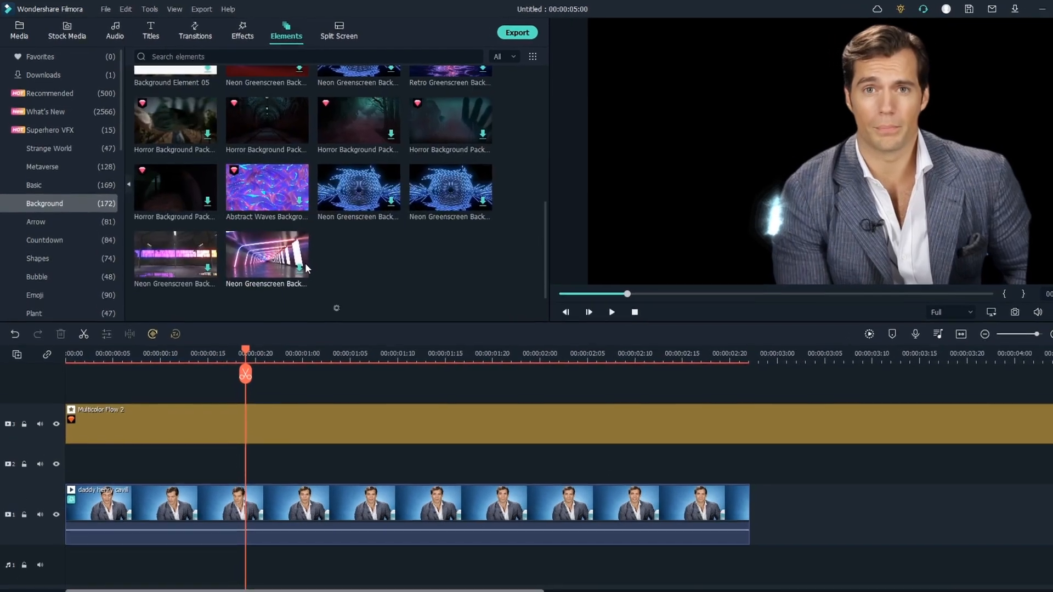
scroll(329, 257, down, 5)
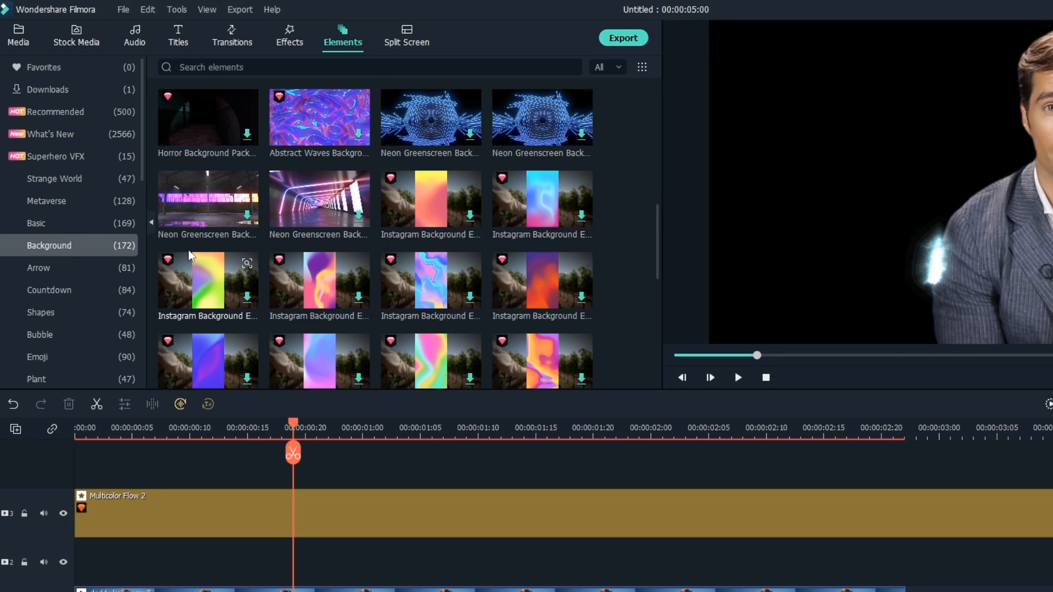
click(59, 93)
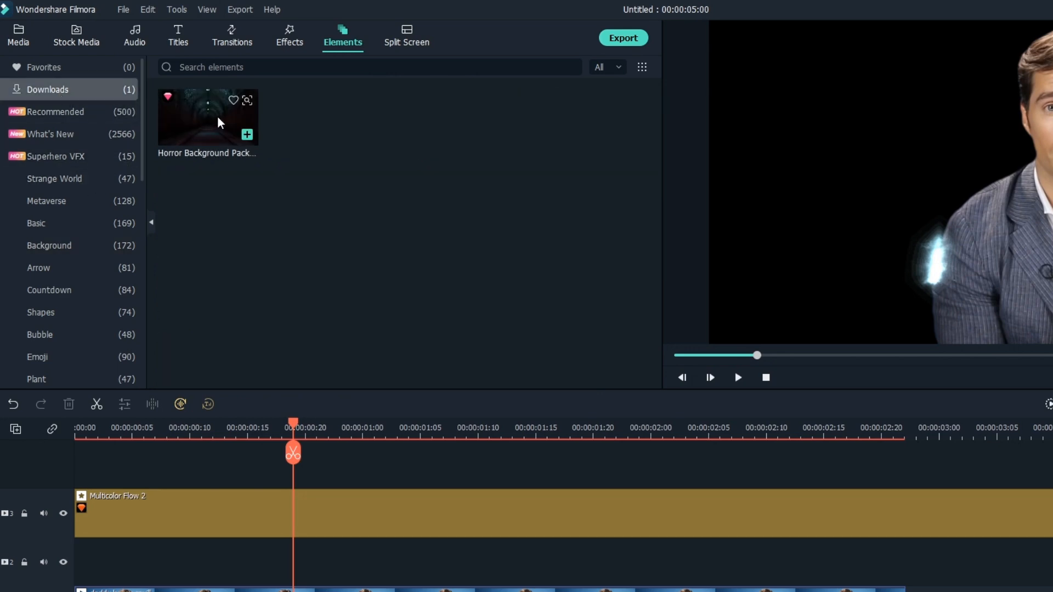
drag(158, 591, 162, 554)
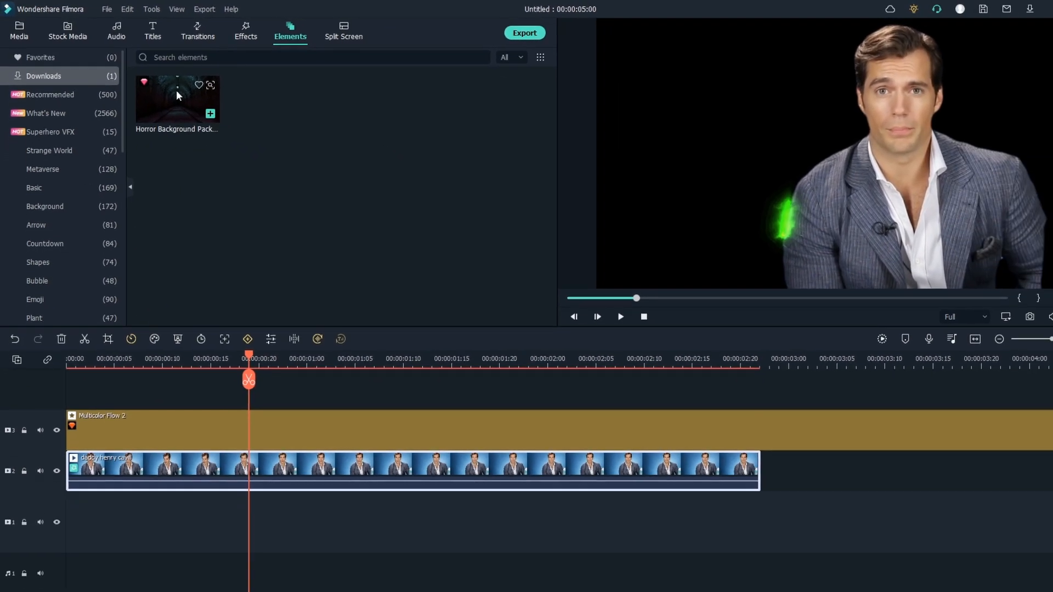
drag(176, 90, 62, 494)
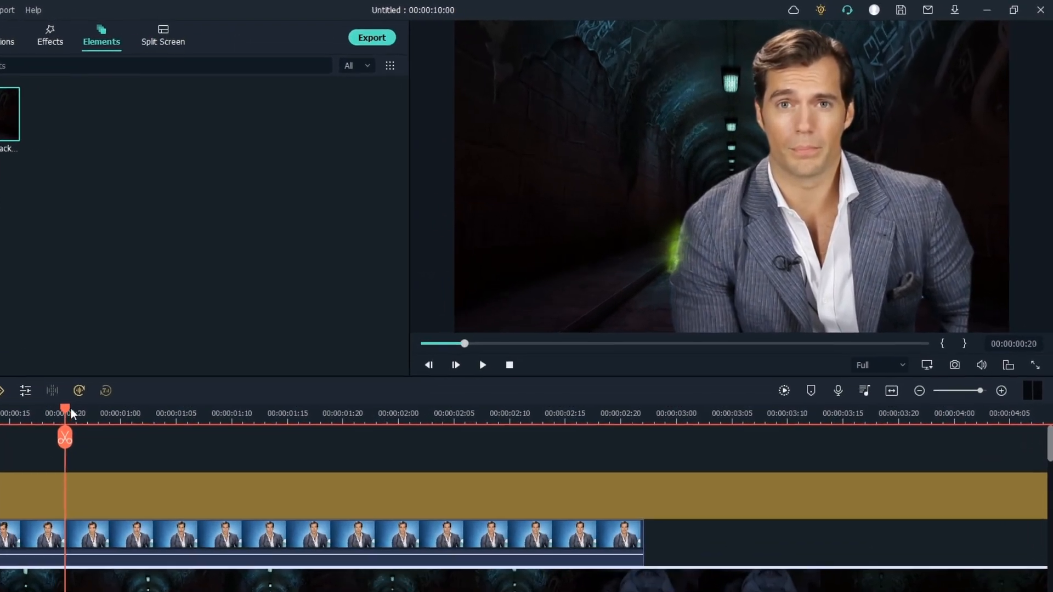
Replace the Multicolor Flow 2 effect with Burning body 1 from AI Portrait above the clip and preview the result
click(308, 345)
mouse_move(53, 462)
mouse_down()
mouse_move(272, 467)
mouse_move(53, 466)
mouse_up()
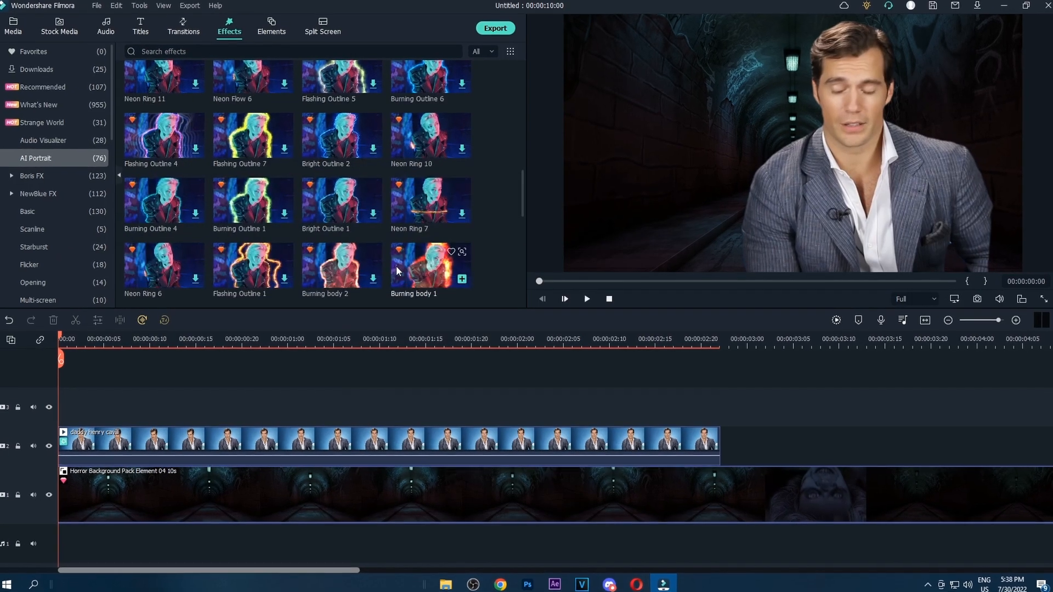
scroll(394, 264, down, 4)
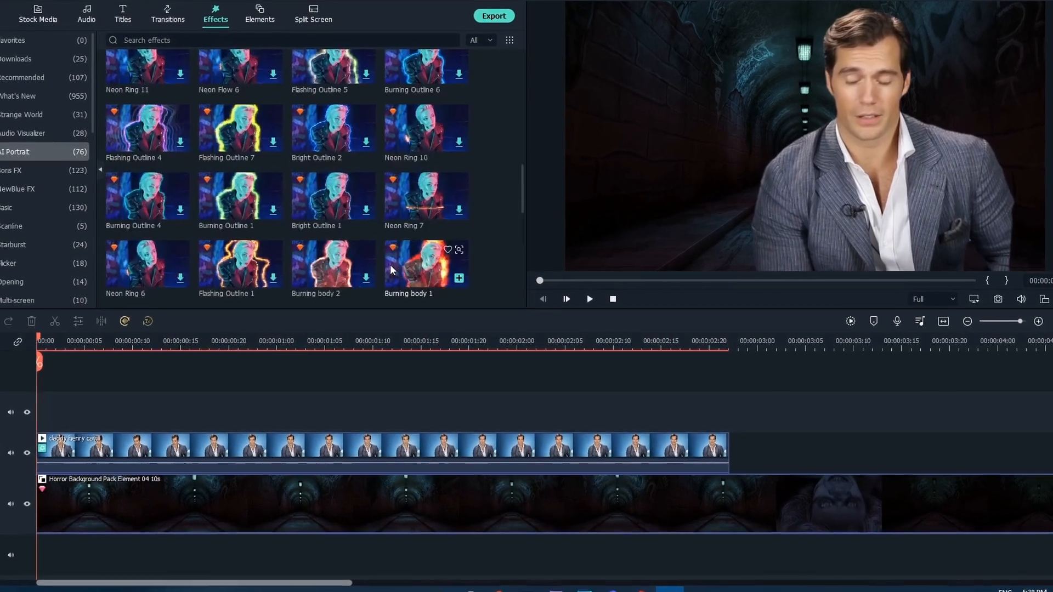
click(425, 270)
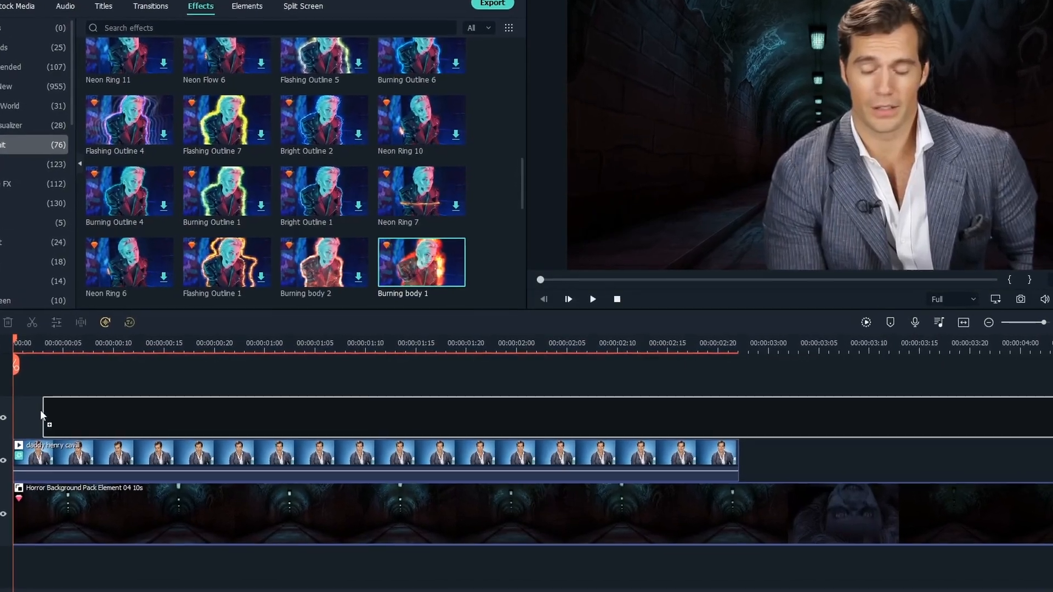
drag(420, 261, 66, 418)
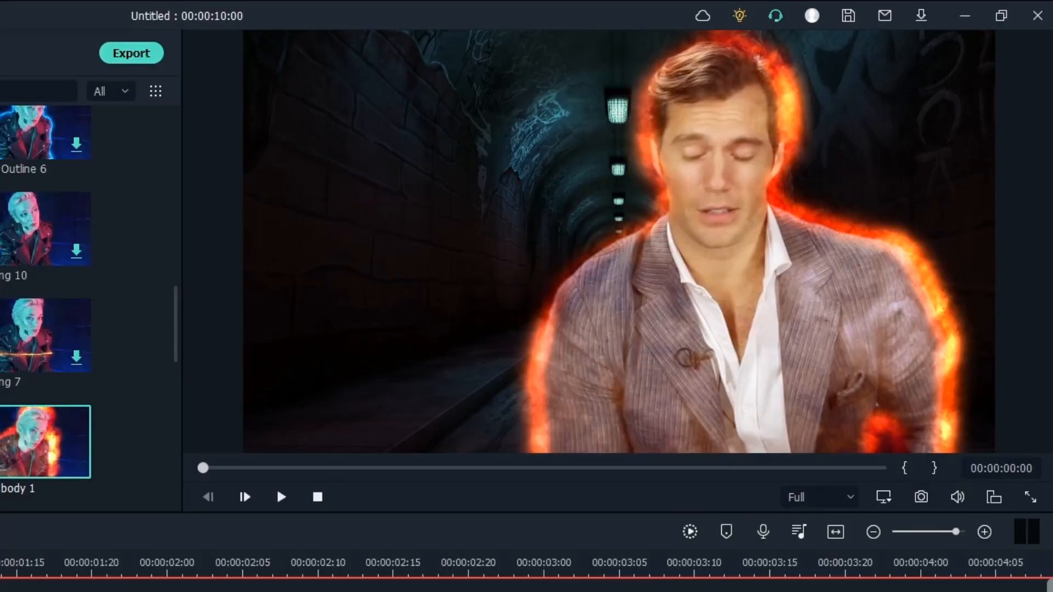
click(279, 494)
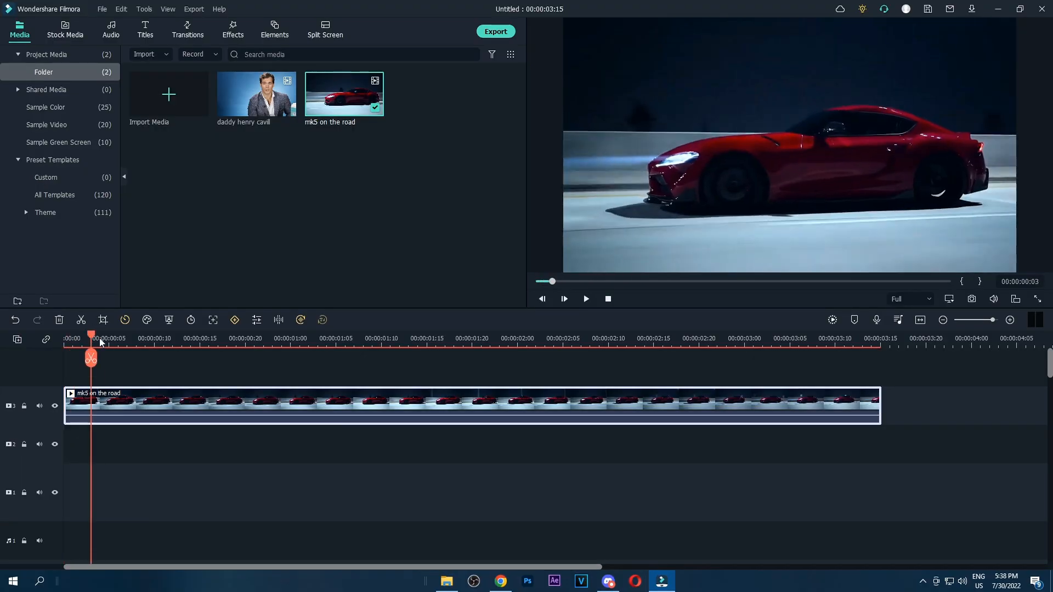
drag(99, 338, 273, 356)
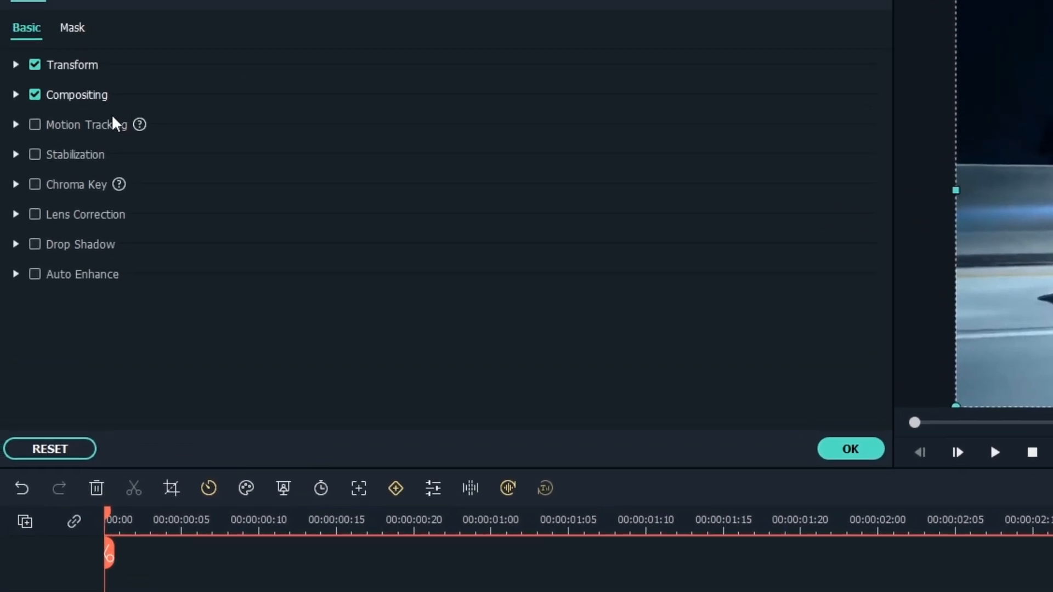
Enable Motion Tracking on the mk5 on the road clip, with the tracking box over the rear half of the red car's side
click(93, 126)
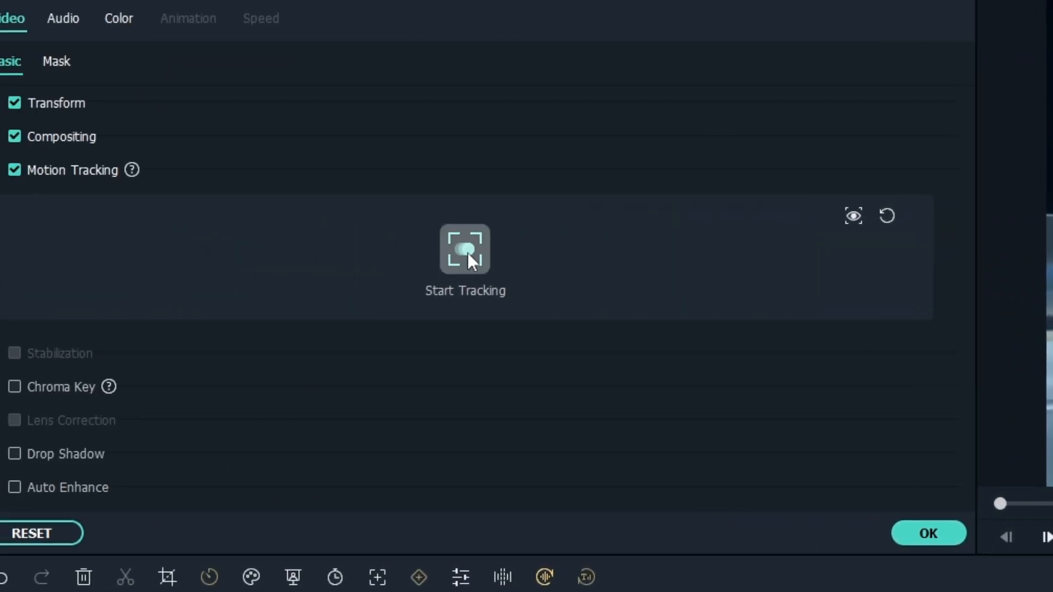
click(466, 252)
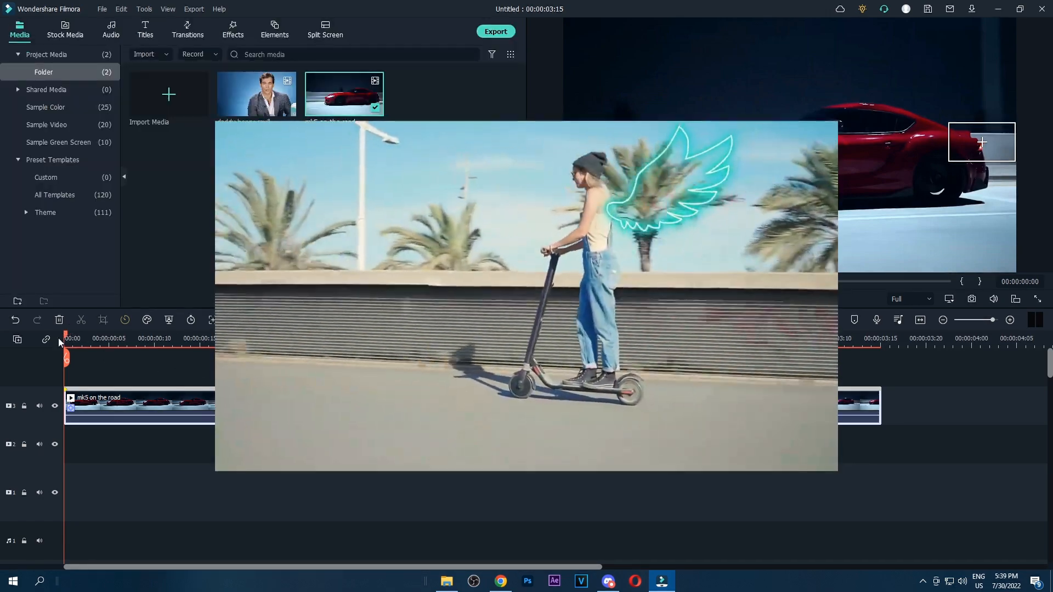
drag(67, 337, 246, 350)
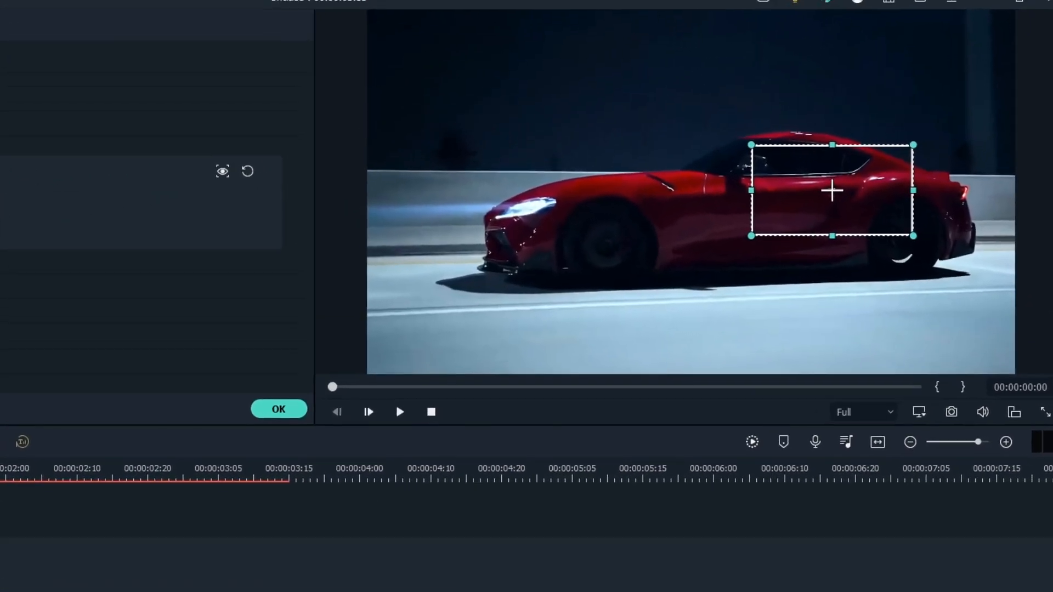
click(26, 173)
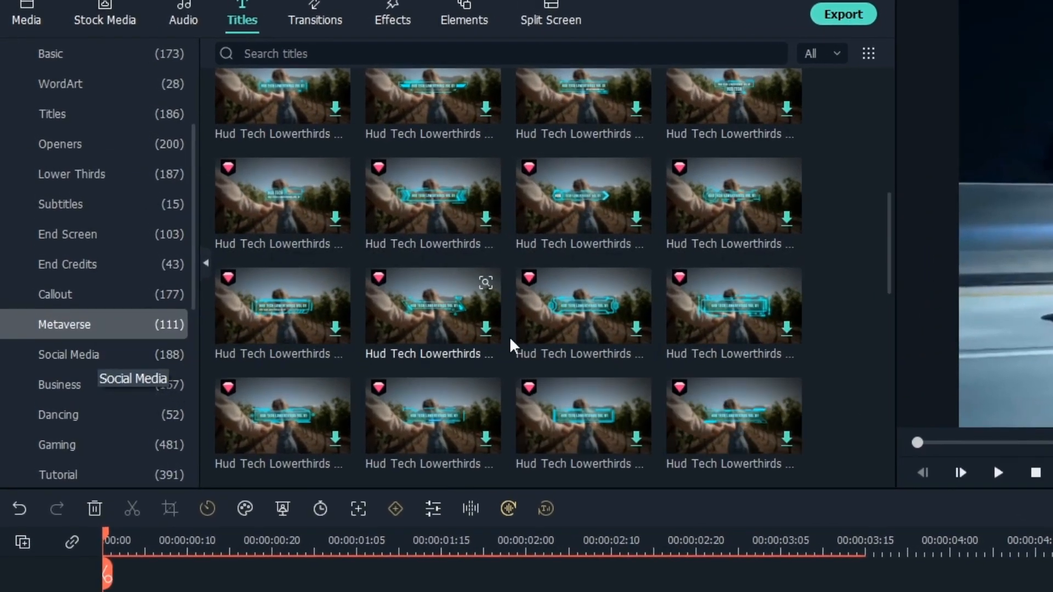
Place the callout title Simple Callout Vol 01 Lowerthird 22 at the start of the track above the mk5 on the road clip
scroll(483, 328, up, 4)
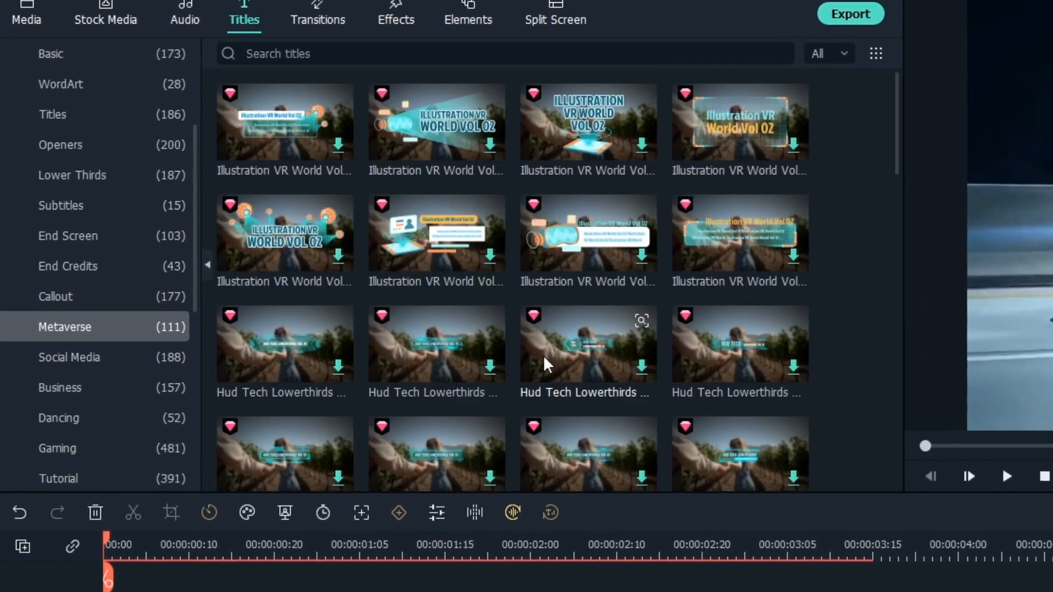
scroll(723, 357, down, 2)
scroll(732, 264, up, 1)
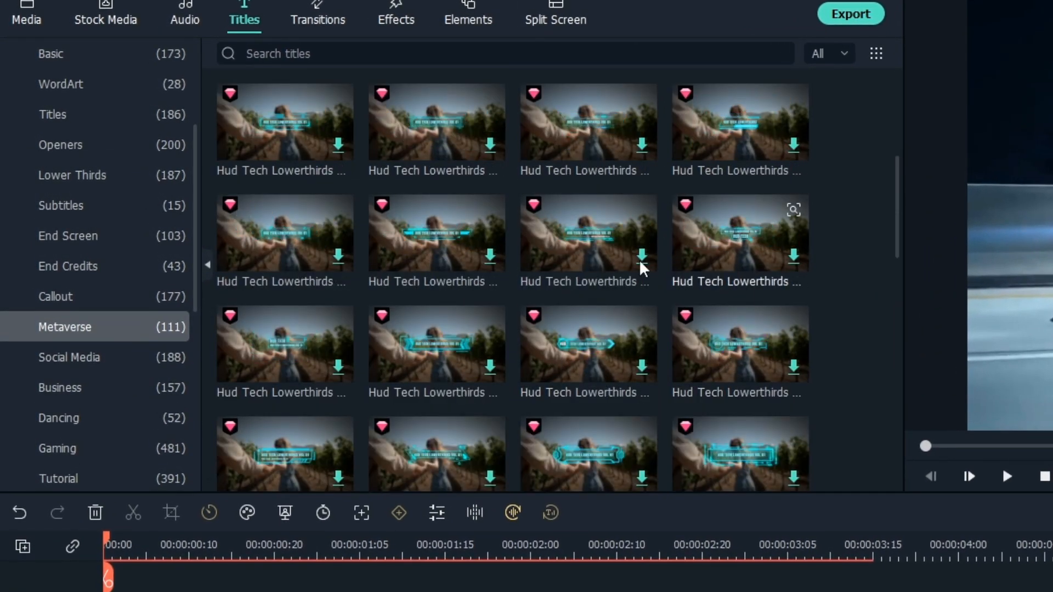
click(98, 301)
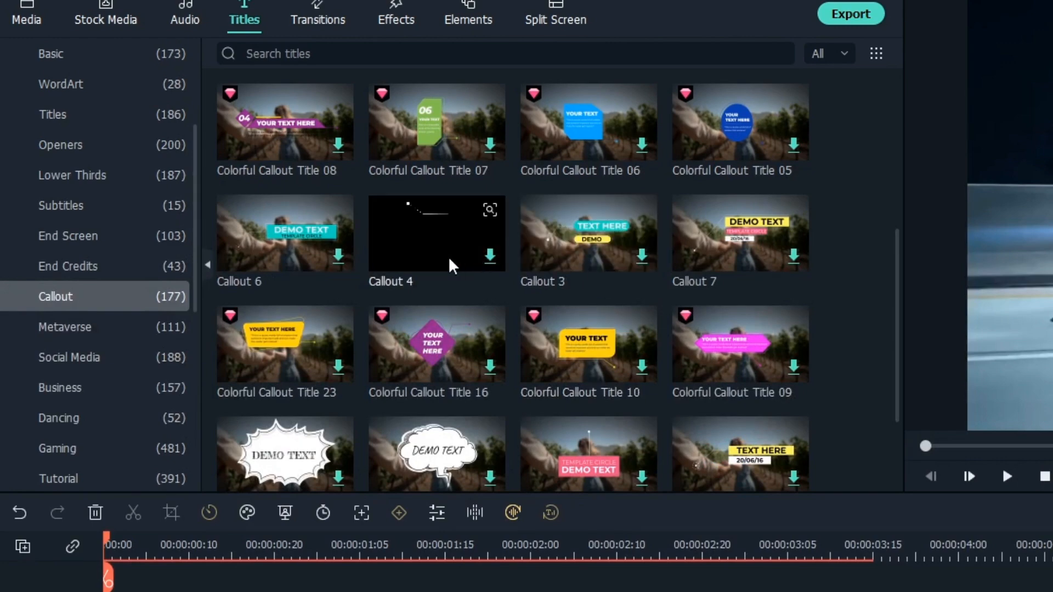
scroll(449, 255, down, 5)
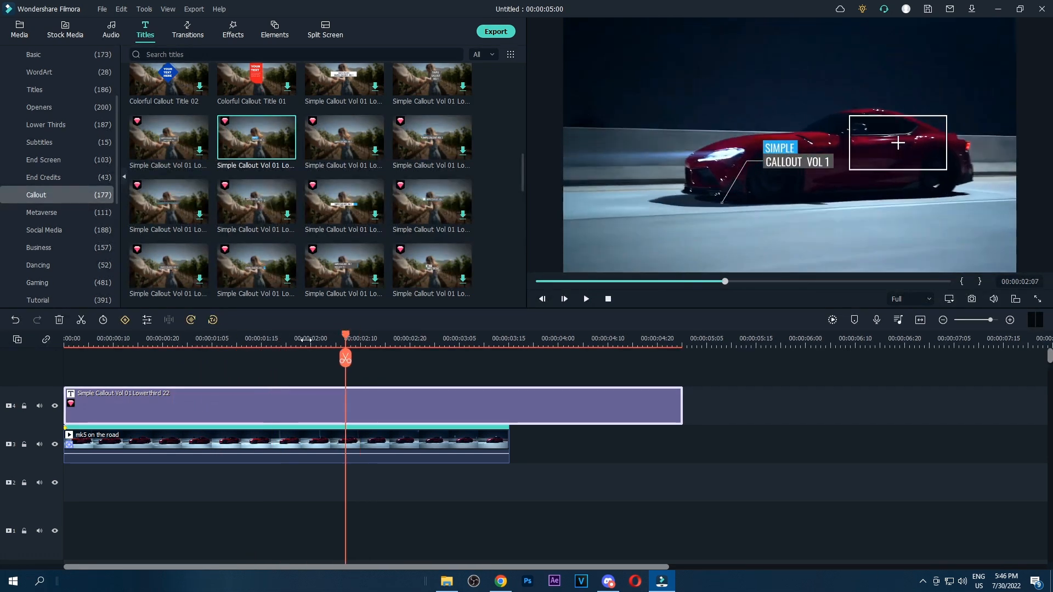
Change the callout title's lower text line to TOYOTA SUPRA
double_click(284, 410)
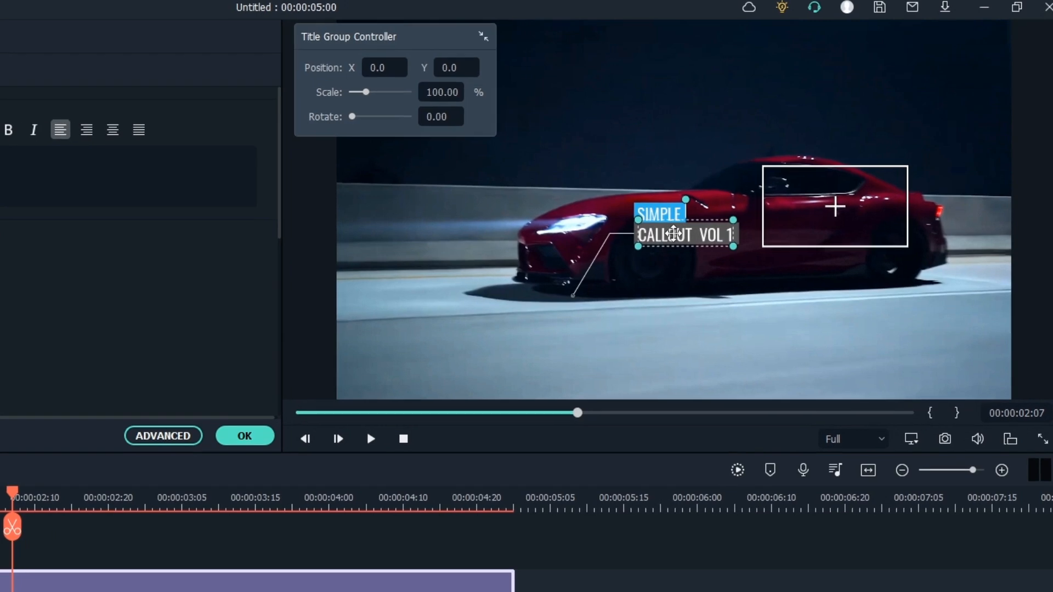
double_click(790, 161)
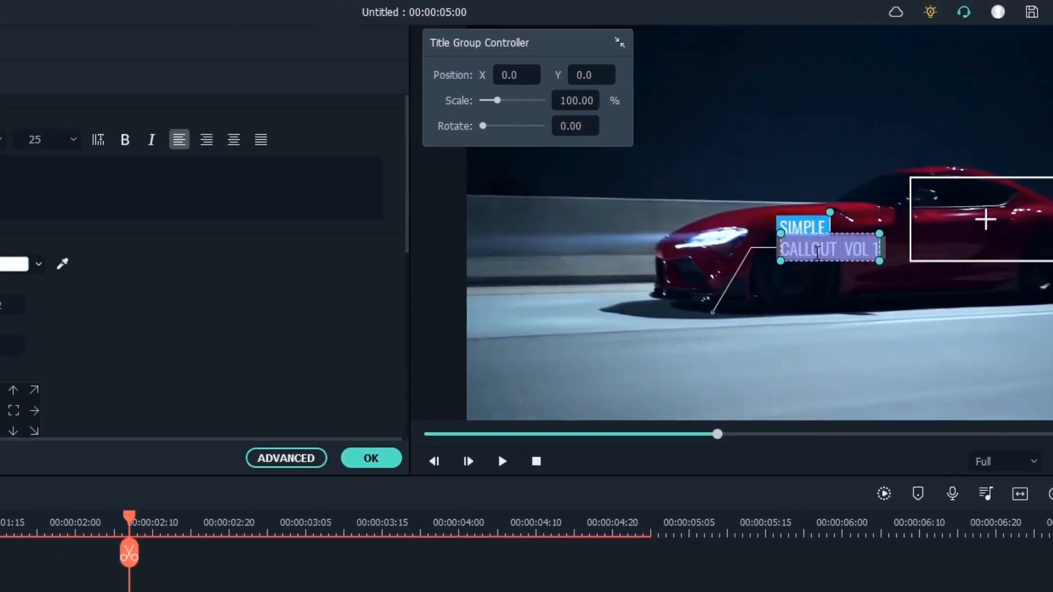
text(to)
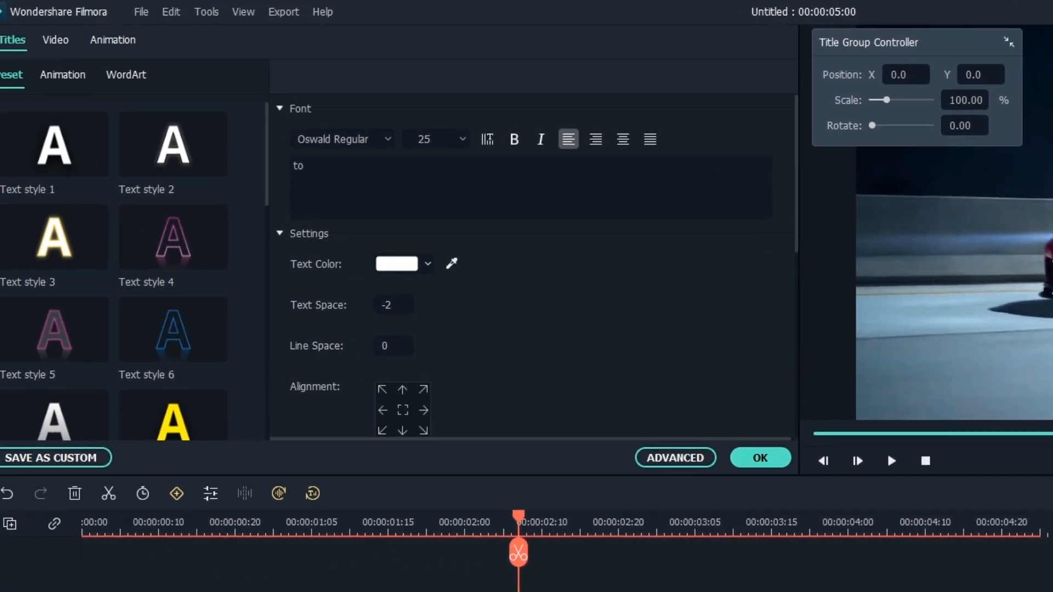
key(BackSpace)
key(BackSpace)
text(TOYOTA SUPRA)
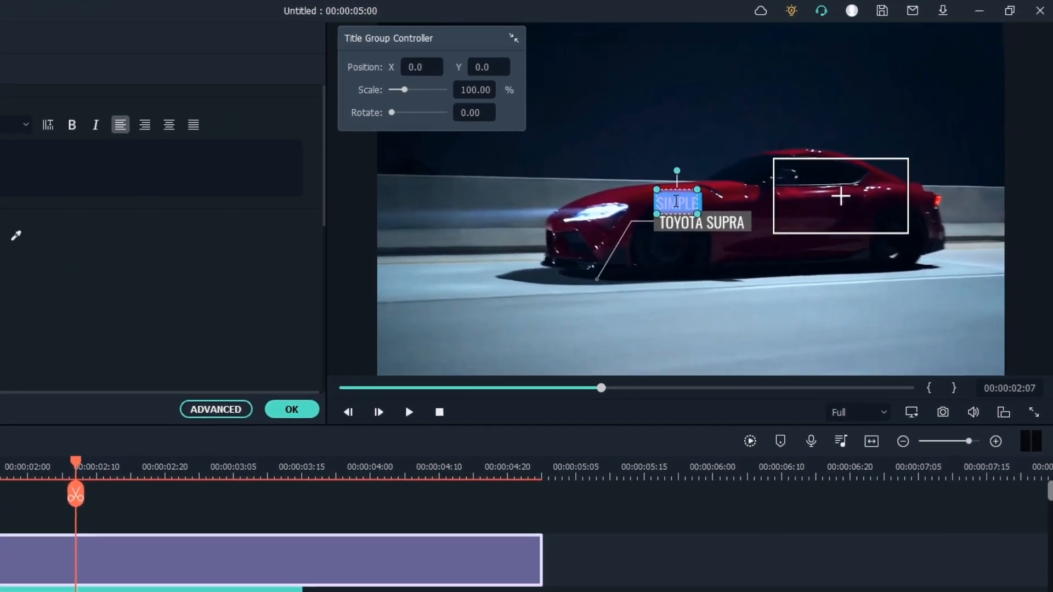
Change the callout title's upper text line to MK5 and align it above the TOYOTA SUPRA line
text(MK5)
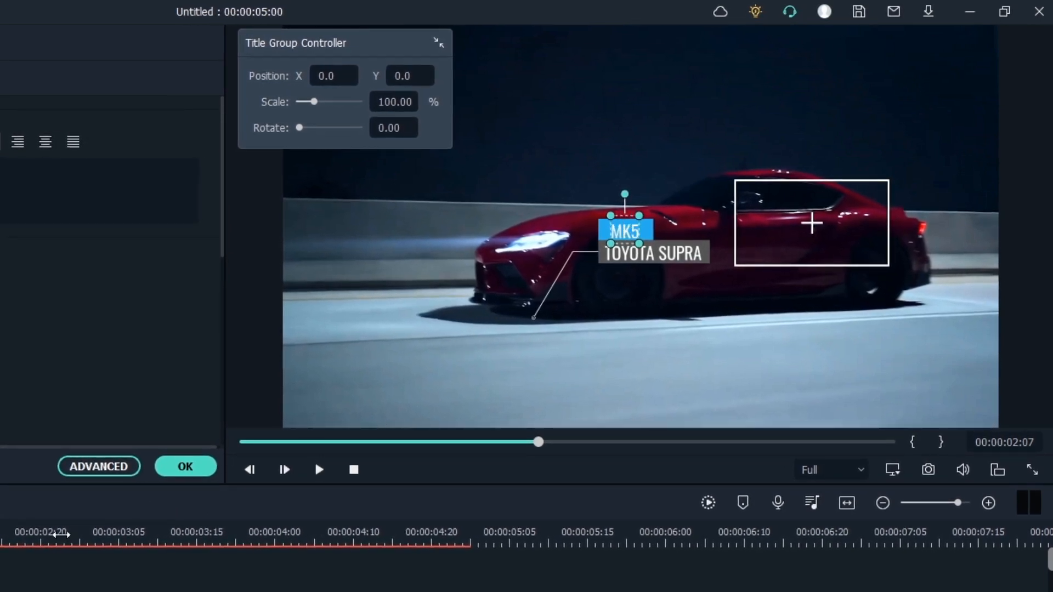
drag(629, 274, 634, 271)
click(626, 231)
drag(628, 231, 623, 231)
Link the Simple Callout title to the mk5 on the road clip's motion tracking
click(304, 586)
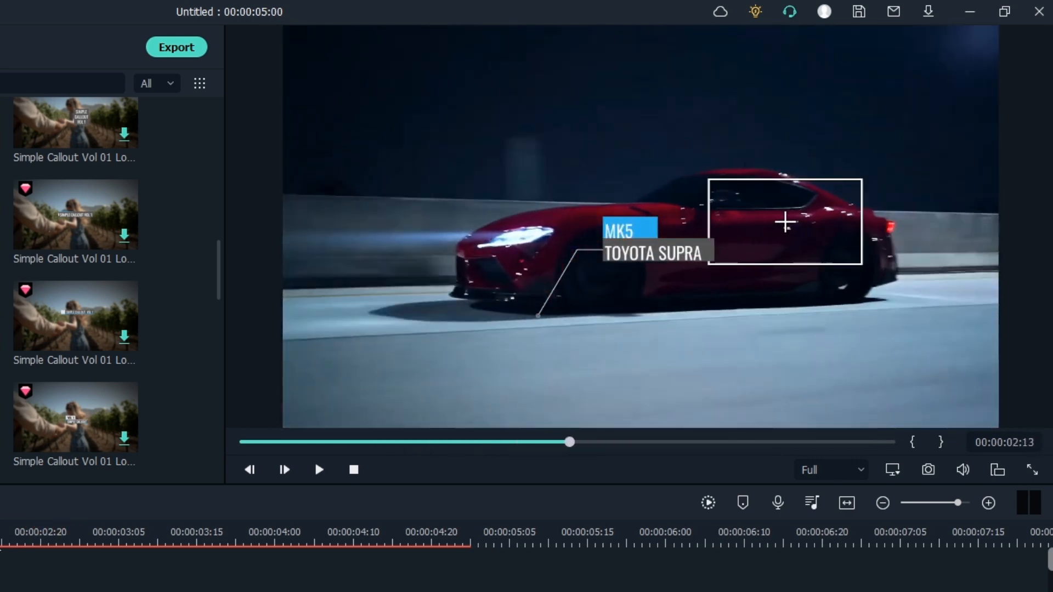
click(623, 228)
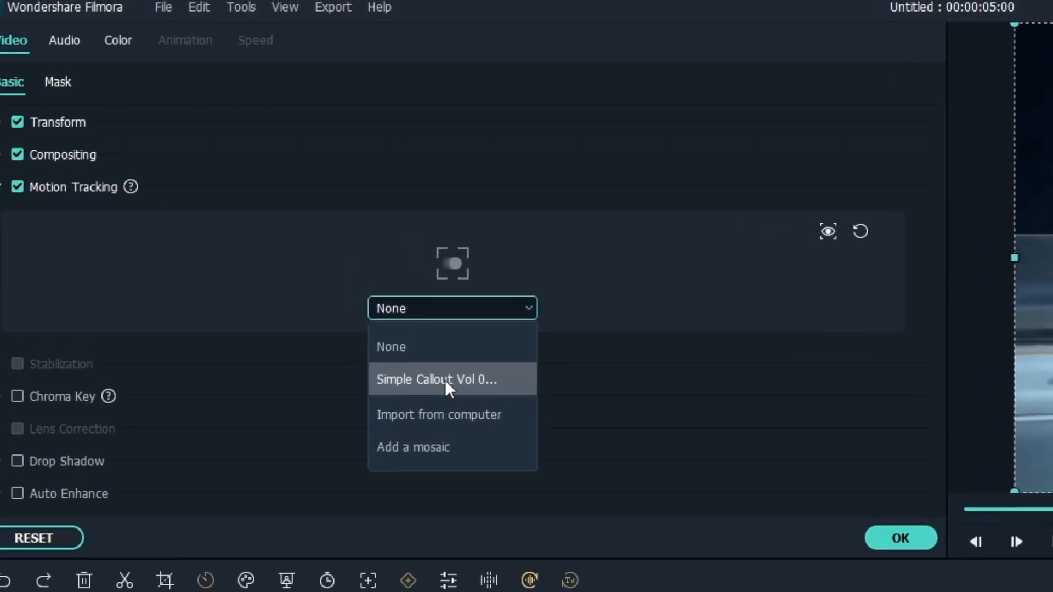
click(440, 351)
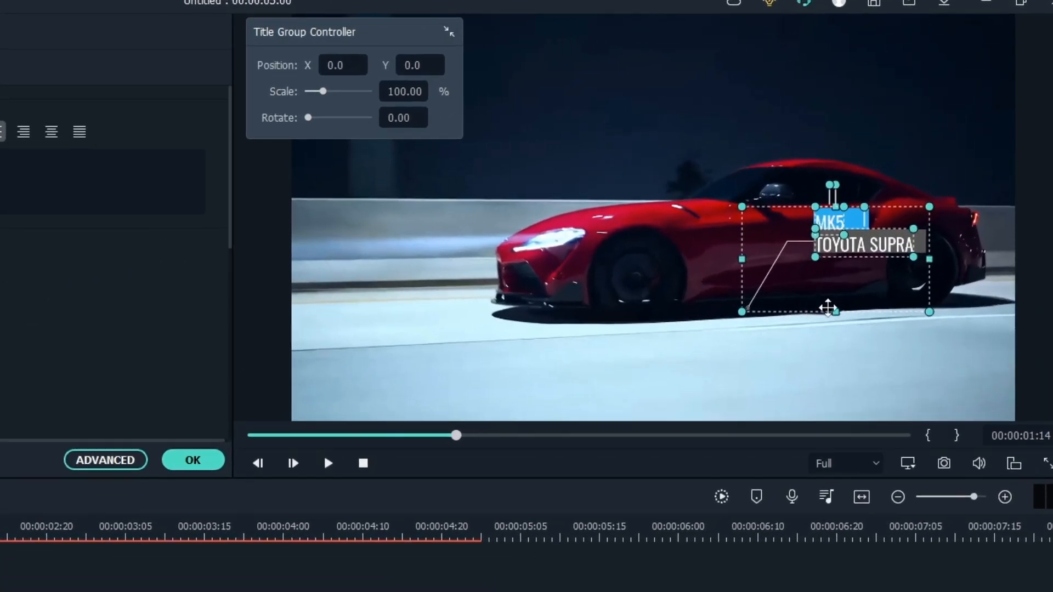
Move the whole callout title, including its pointer line, above the car's roof and scrub to check the tracking
drag(905, 200, 958, 147)
drag(902, 263, 717, 257)
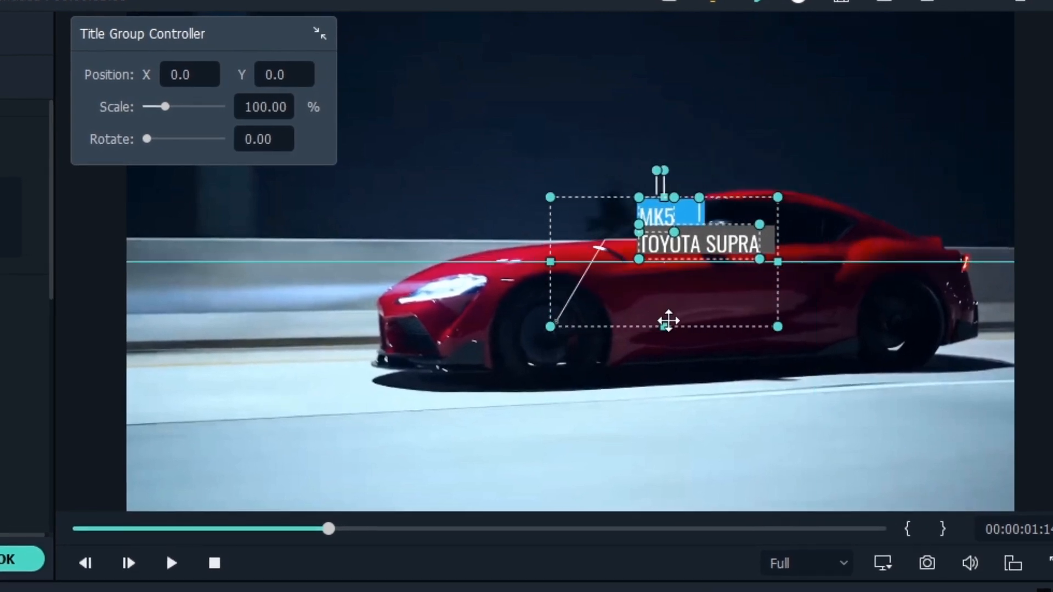
drag(777, 247, 842, 201)
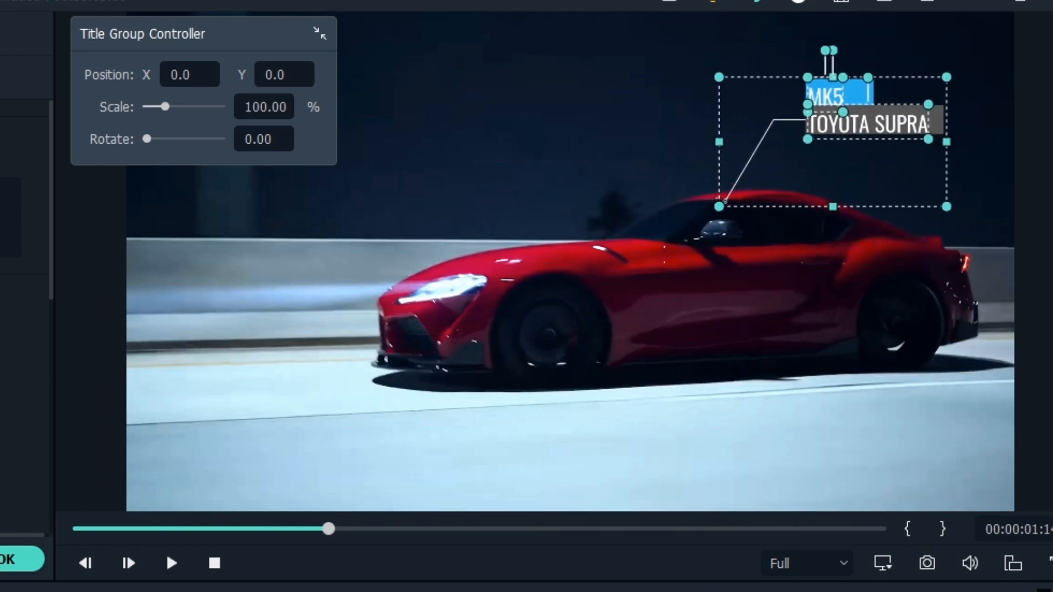
drag(329, 529, 174, 529)
drag(174, 528, 201, 529)
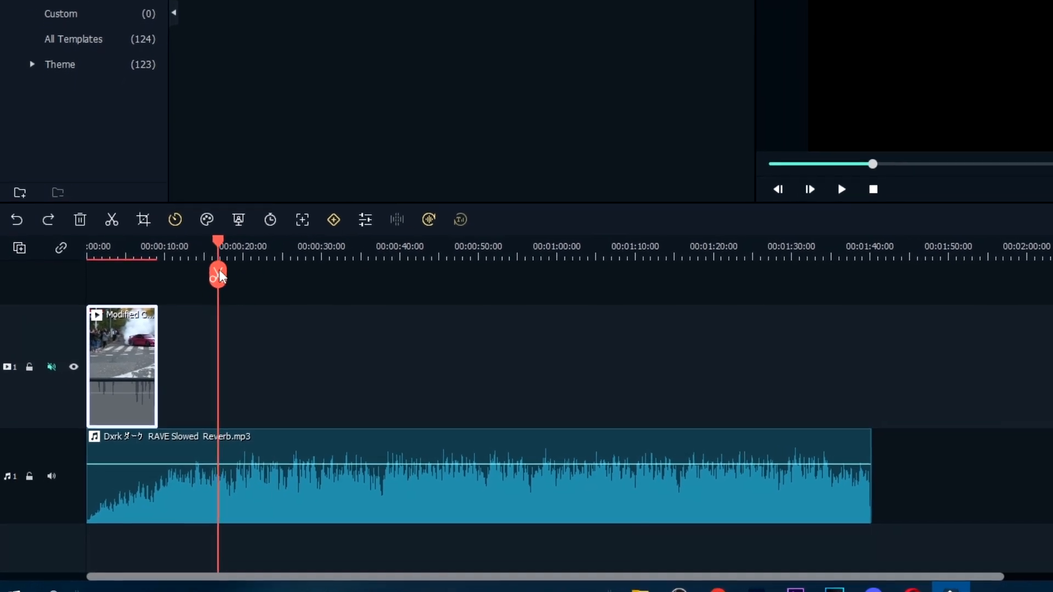
Play the RAVE Slowed Reverb track from about 17 seconds and add a timeline marker on each beat
key(space)
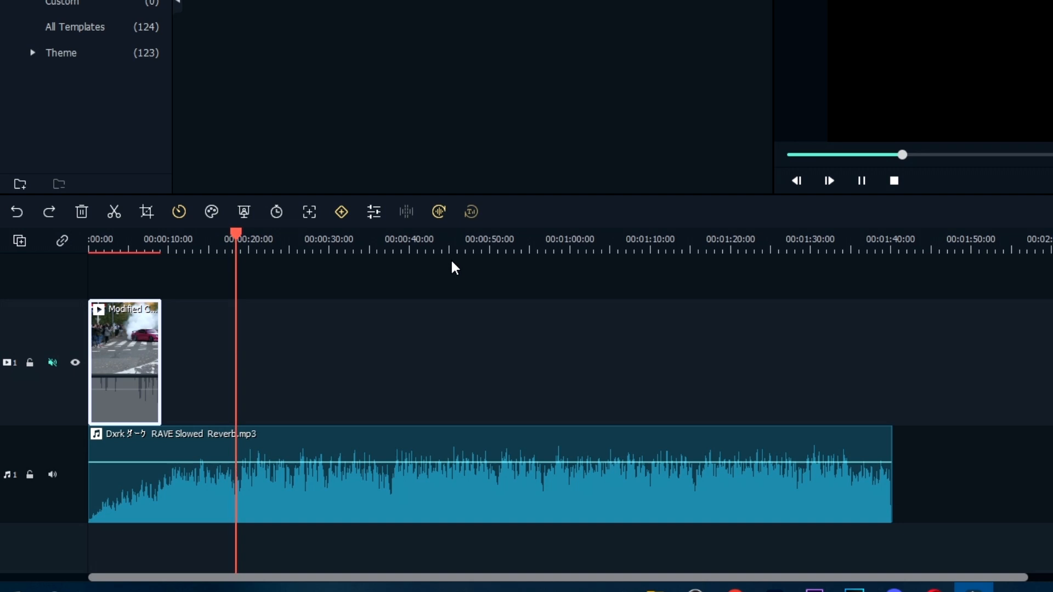
key(m)
key(m)
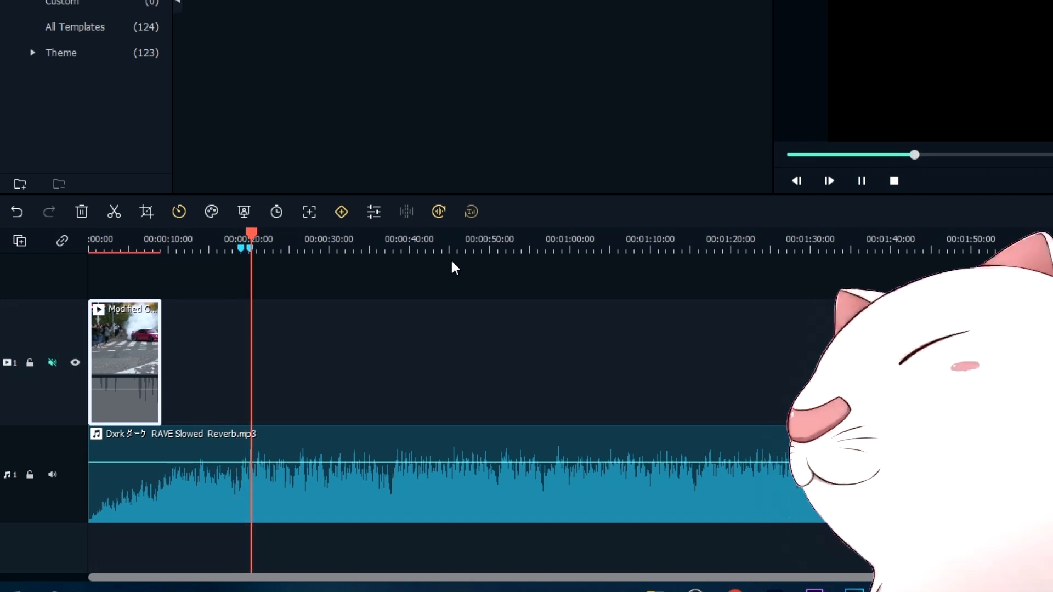
key(m)
key(m)
key(m)
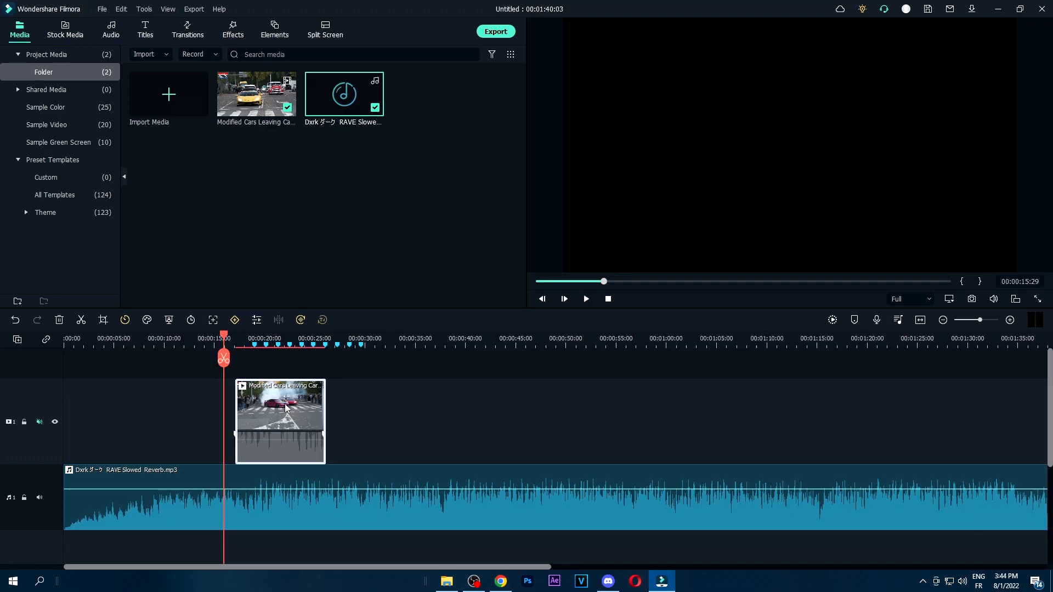
Shift the Modified Cars clip along its track under the beat markers and apply the Customize Speed Ramping preset to it
mouse_move(305, 406)
mouse_down()
mouse_move(370, 405)
mouse_move(324, 413)
mouse_up()
drag(276, 334, 314, 363)
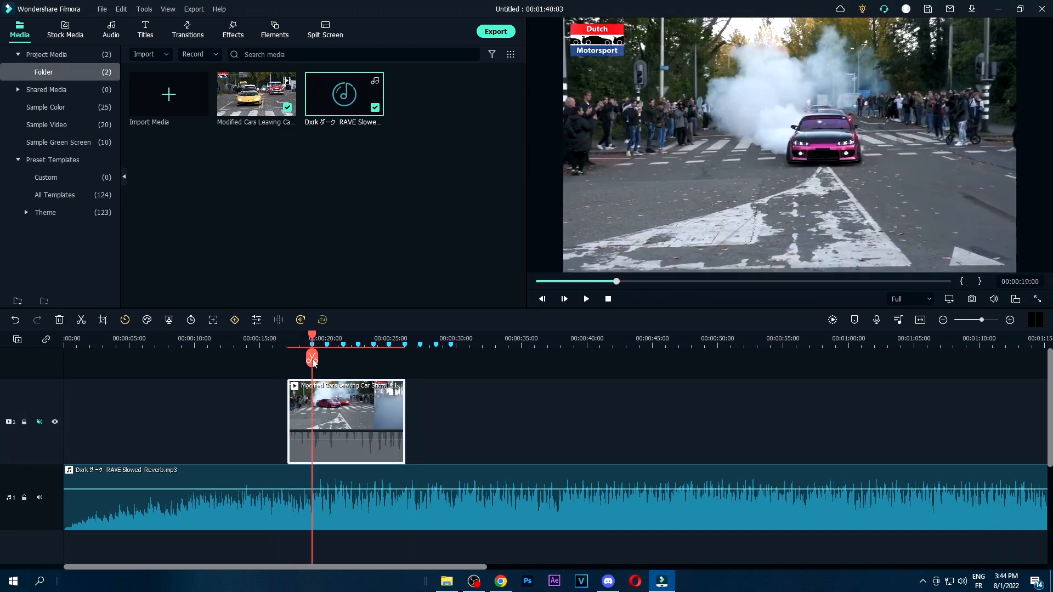
right_click(326, 416)
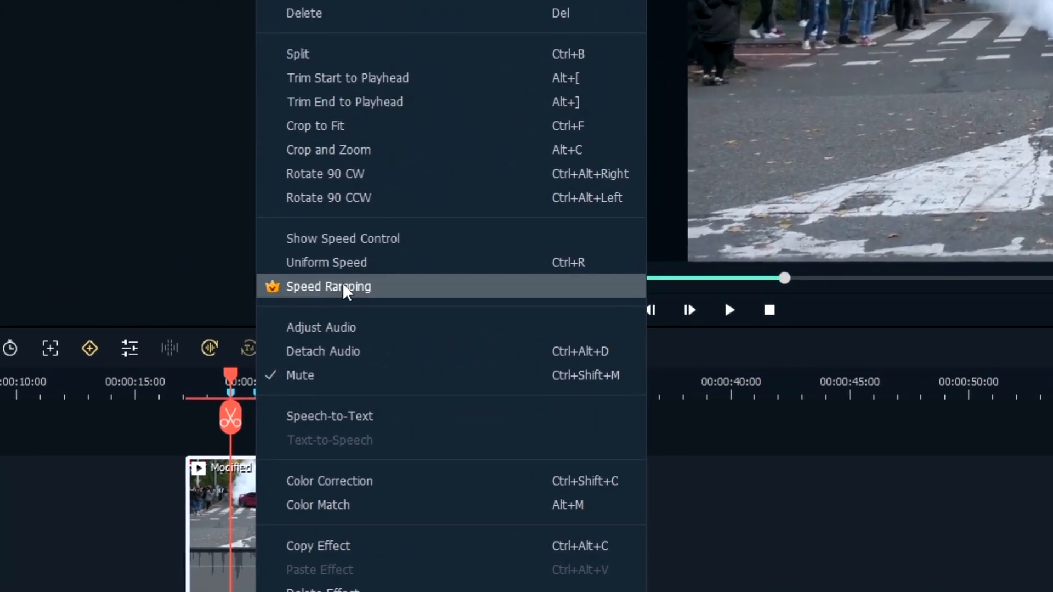
click(343, 286)
click(134, 170)
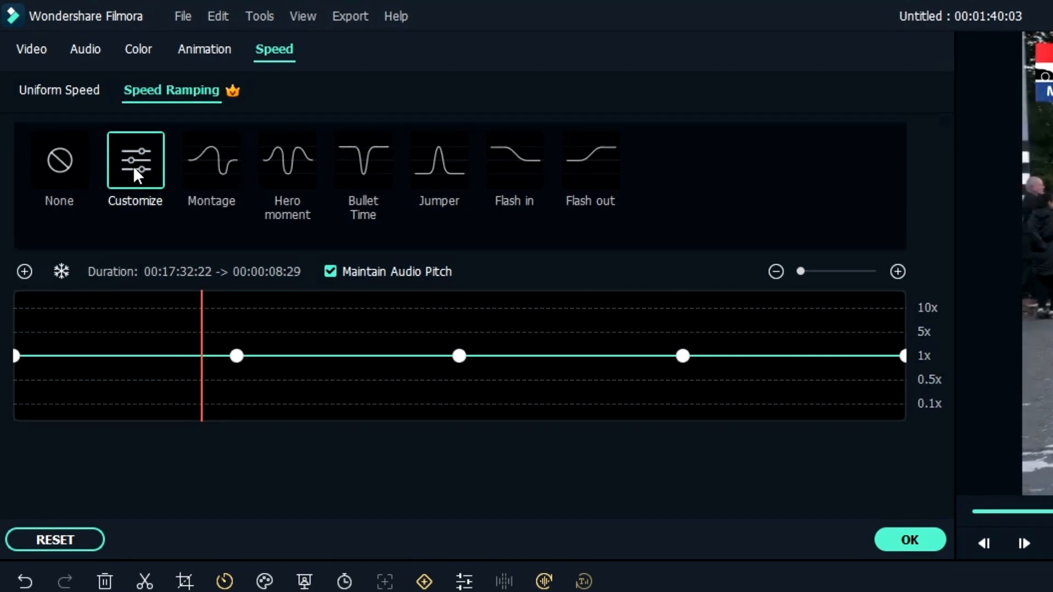
Add speed points to the Modified Cars clip's ramp at and between the beat markers
click(24, 272)
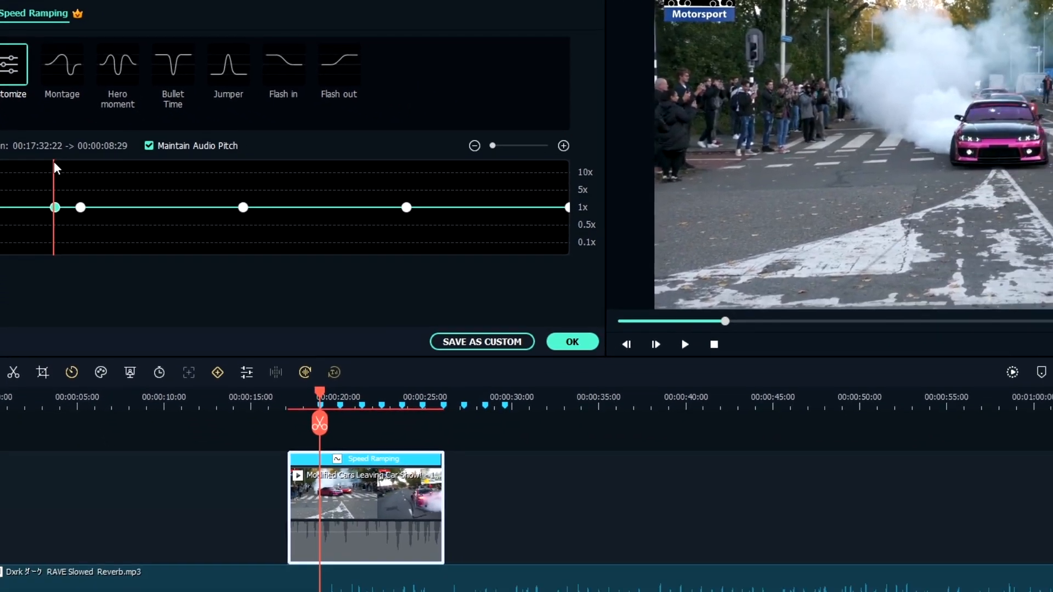
drag(53, 162, 33, 169)
click(177, 191)
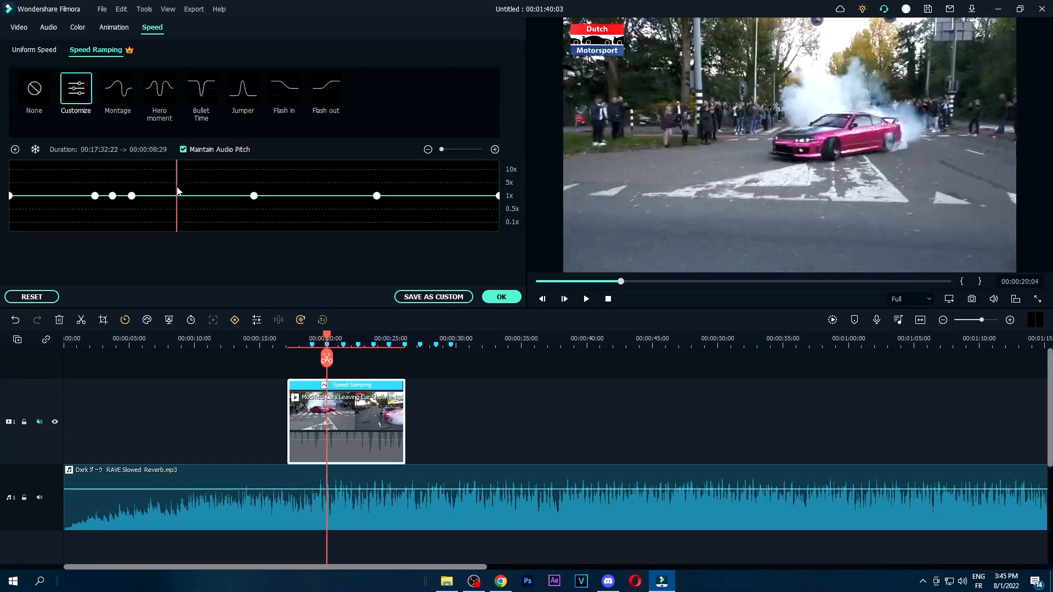
drag(192, 196, 224, 195)
click(16, 149)
click(239, 179)
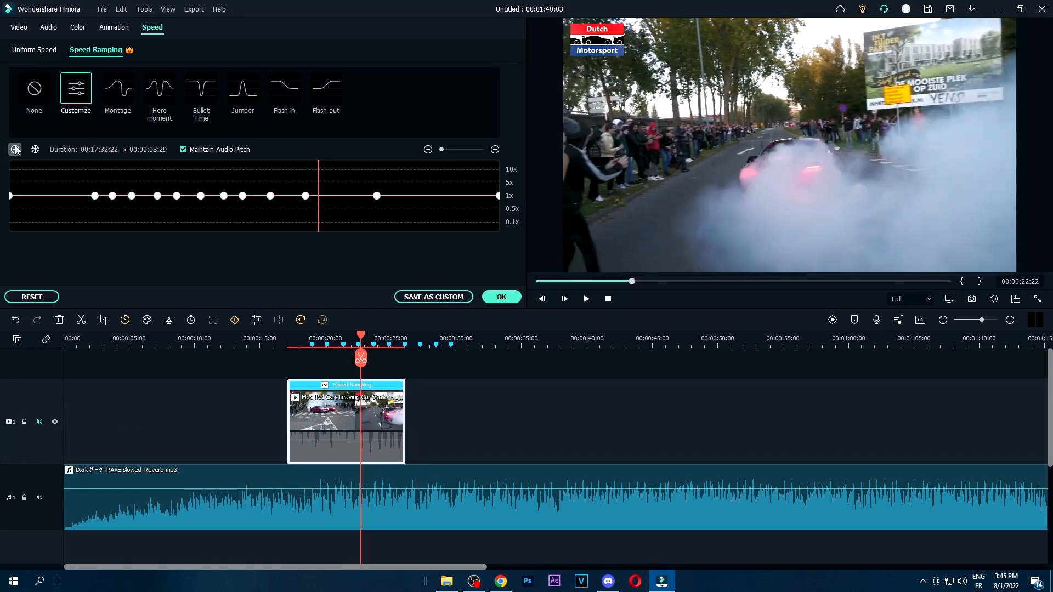
Shape the speed curve into alternating peaks of about 5x or more and dips near 0.5x, and preview the clip
drag(290, 198, 291, 196)
drag(112, 195, 113, 181)
drag(131, 196, 128, 208)
drag(157, 196, 177, 182)
drag(226, 213, 226, 211)
drag(245, 196, 273, 205)
drag(290, 197, 295, 212)
drag(306, 196, 306, 176)
drag(319, 196, 325, 209)
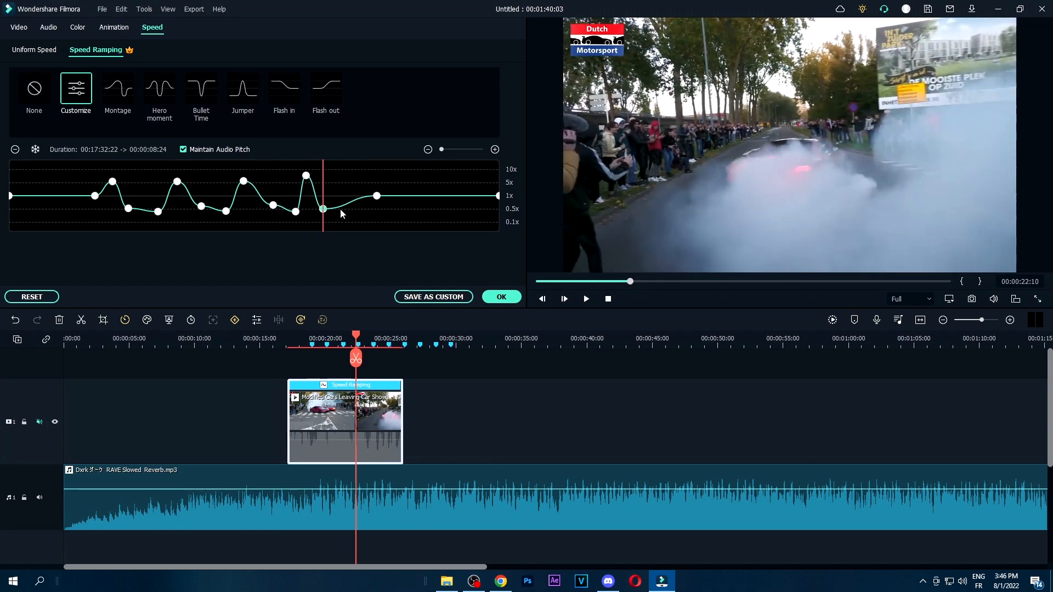
drag(362, 336, 288, 338)
key(space)
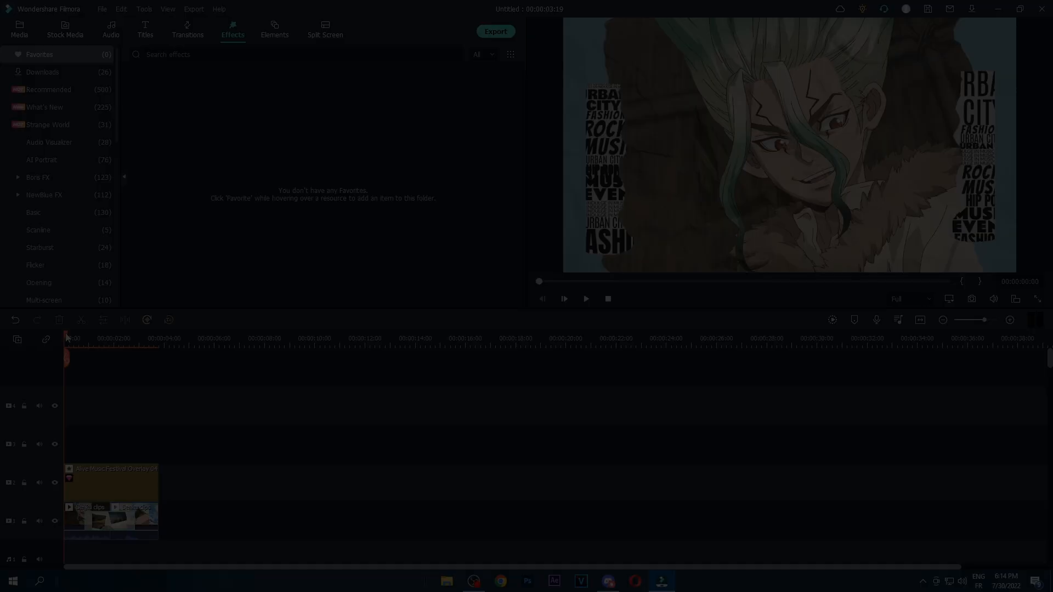
Delete the transition between the two Senku clips and the Alive Music Festival Overlay 04 effect above them
key(space)
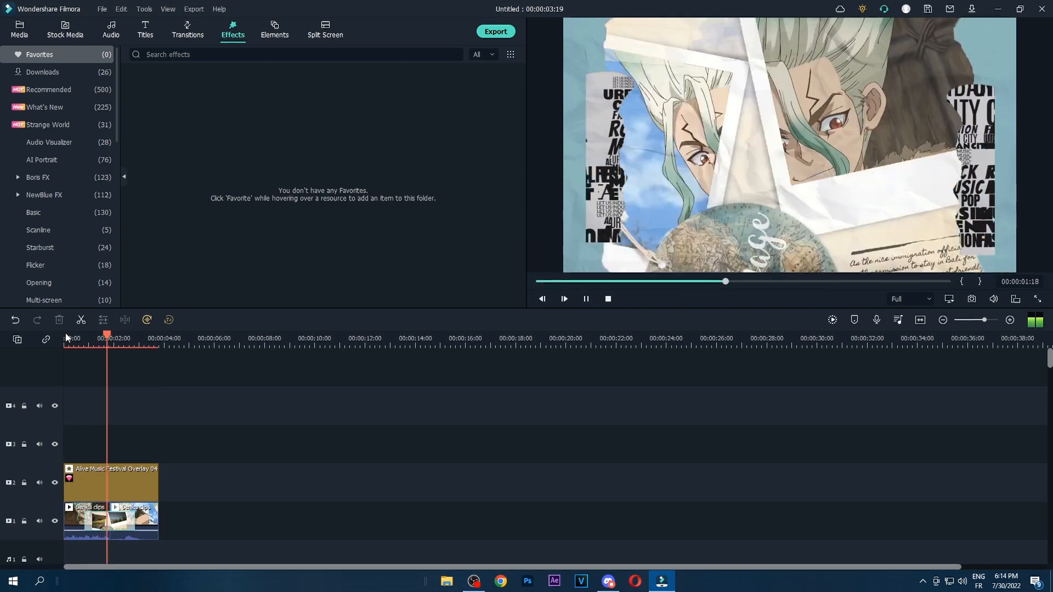
mouse_move(120, 342)
mouse_down()
mouse_move(89, 343)
mouse_move(101, 340)
mouse_up()
click(105, 520)
key(Delete)
click(104, 486)
key(Delete)
Preview the Senku clips without effects from the start and delete the empty tracks
key(Home)
click(85, 518)
key(space)
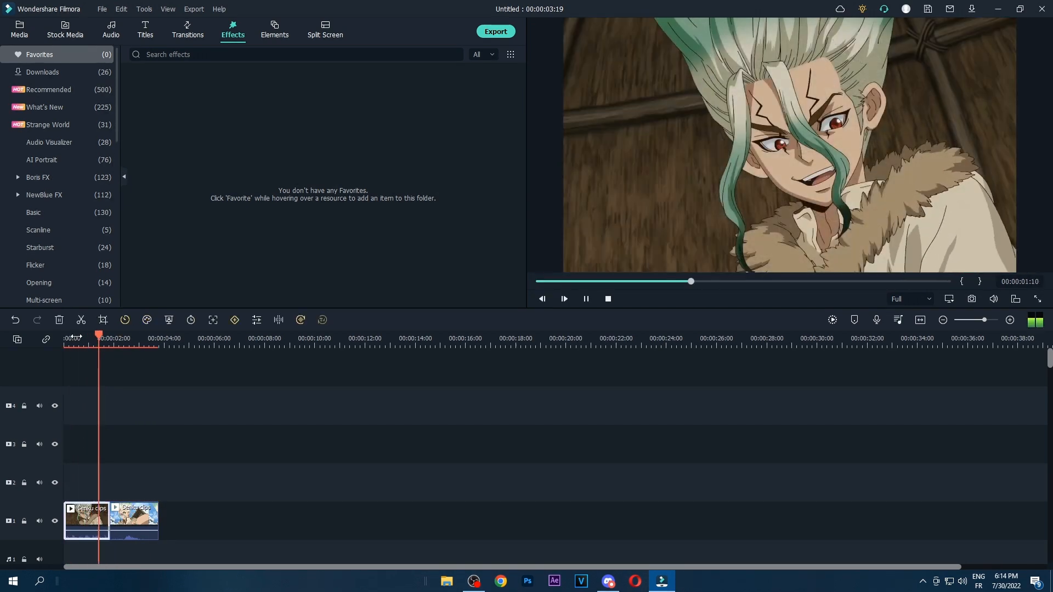
key(space)
key(Home)
right_click(33, 404)
click(83, 442)
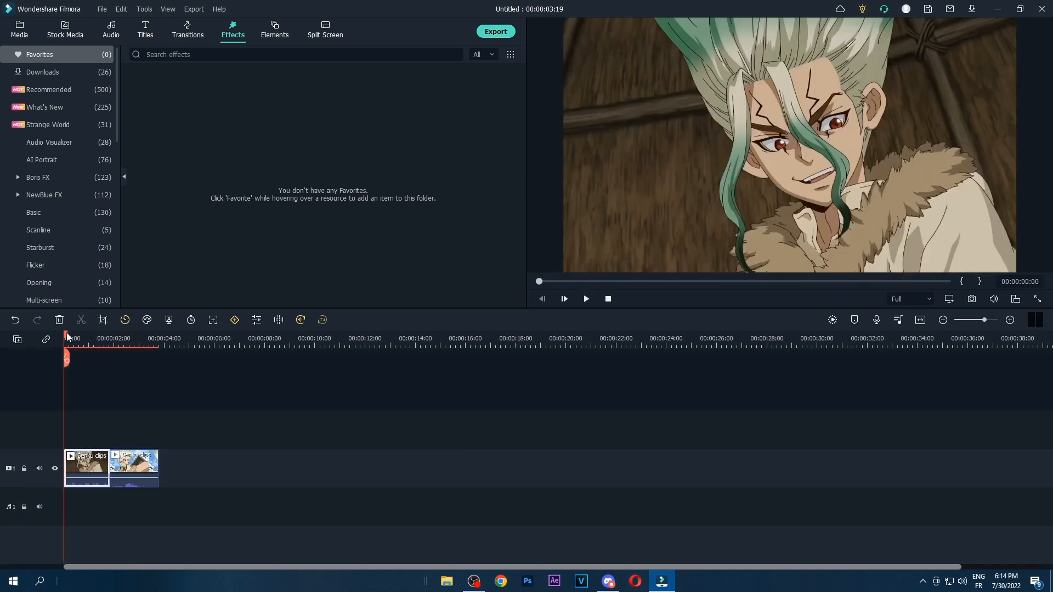
Try the Neon Swing effect from the Recommended category above the Senku clips and delete it
click(49, 89)
drag(167, 164, 42, 411)
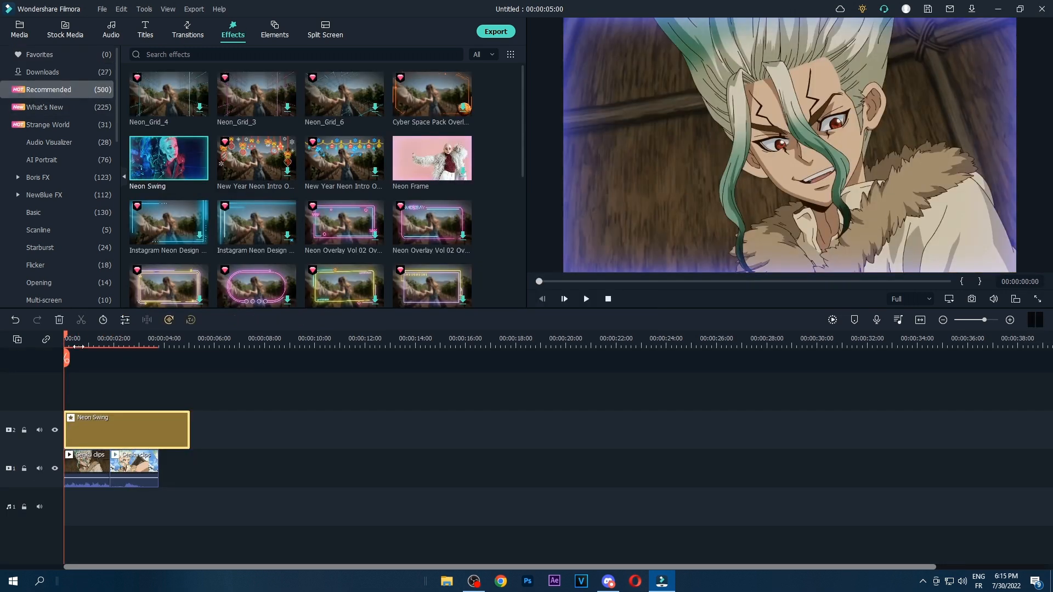
drag(77, 344, 89, 378)
key(Delete)
Place the Alive Music Festival Overlay 05 effect from What's New at the start of the track above the Senku clips
scroll(258, 206, down, 8)
click(110, 109)
scroll(278, 195, down, 10)
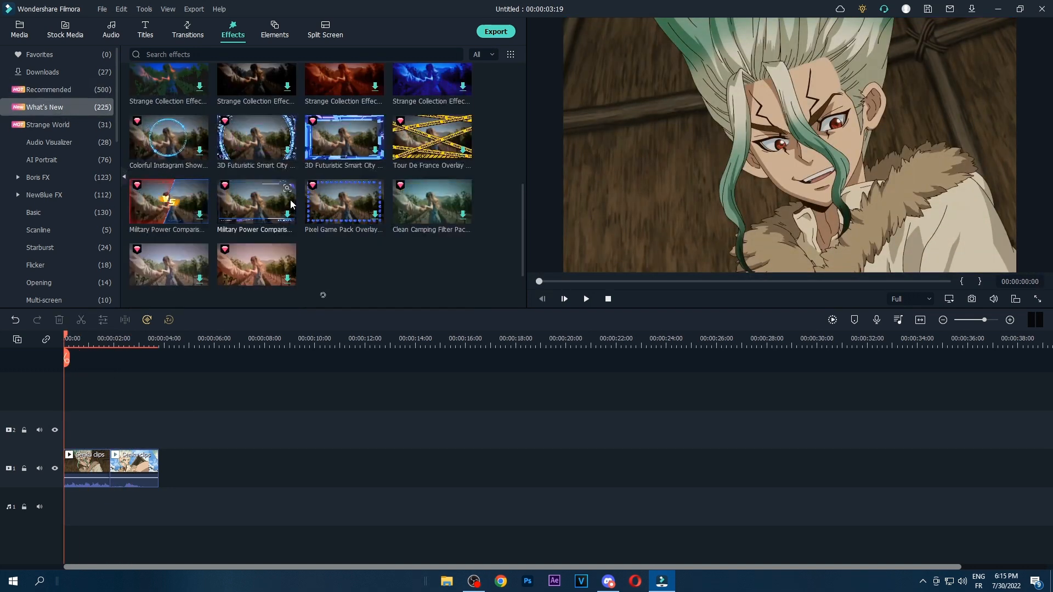
scroll(357, 218, up, 5)
scroll(209, 123, up, 2)
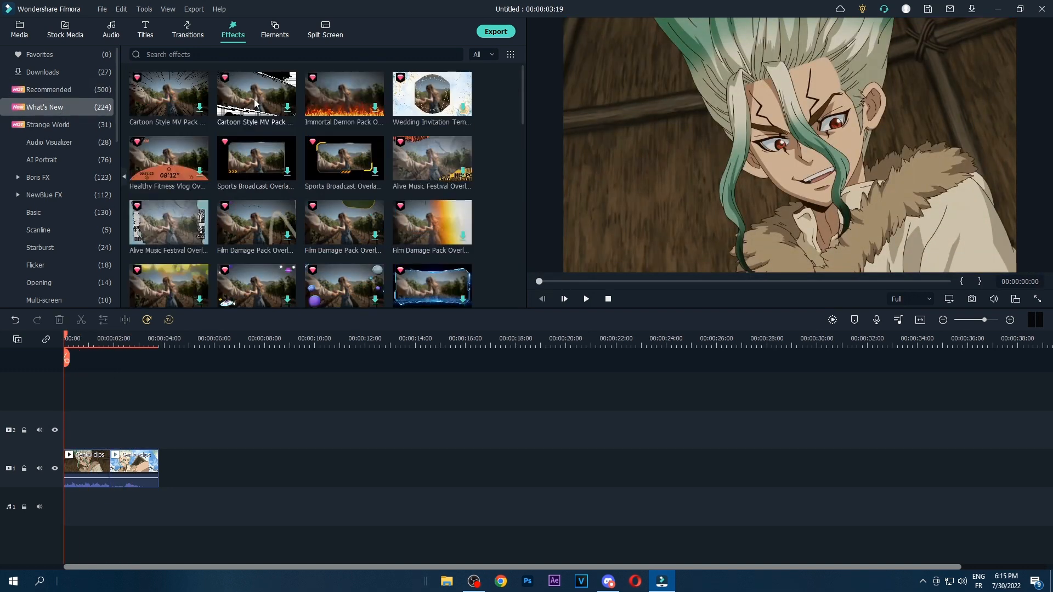
drag(424, 172, 131, 427)
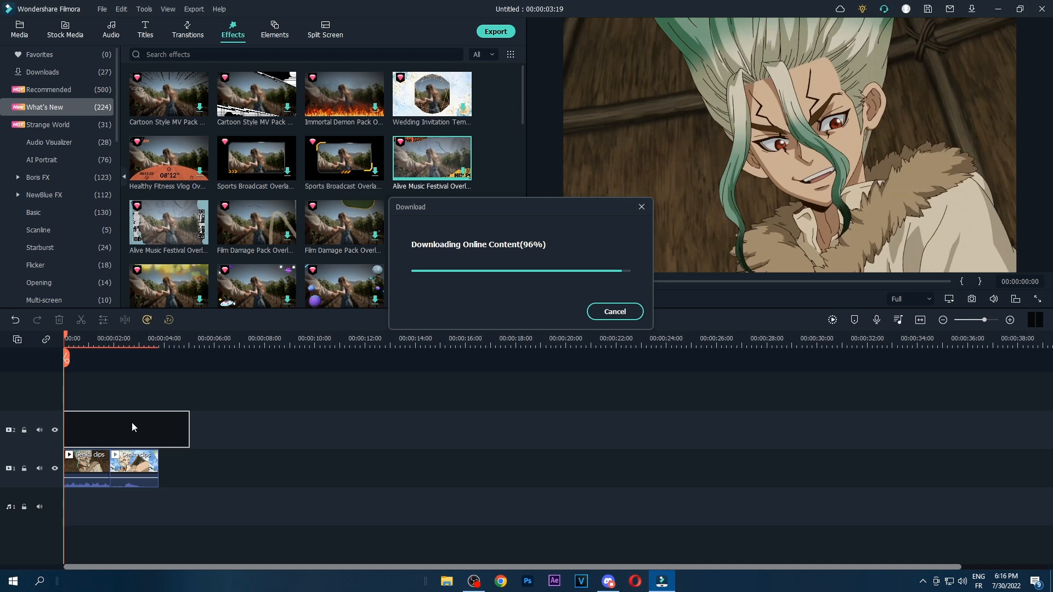
drag(66, 357, 109, 369)
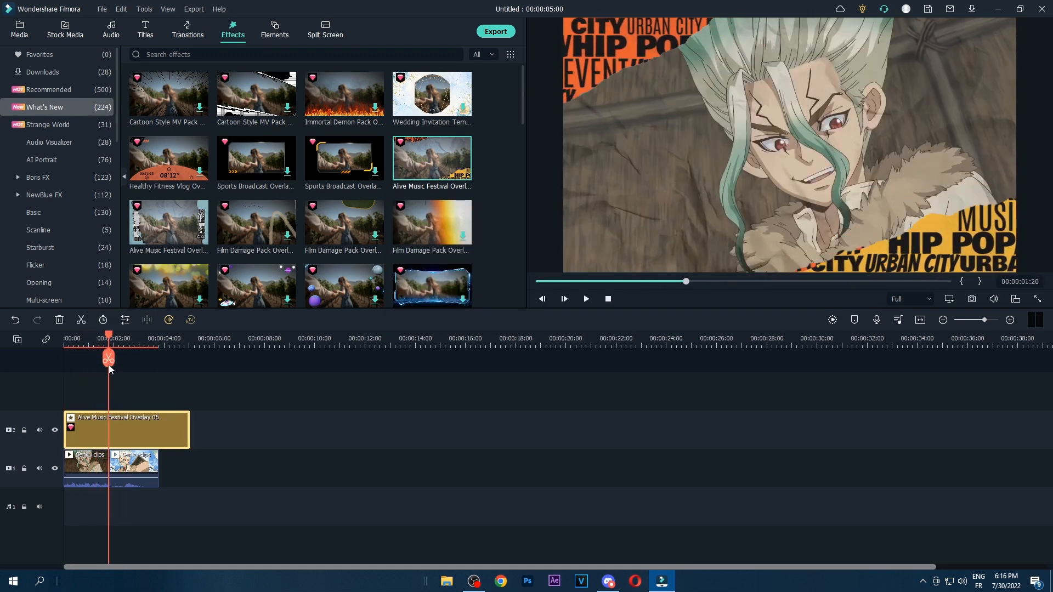
Add the Travel Journal Pack transition with photo frames and postmark from the Travel category between the two Senku clips
click(187, 33)
click(64, 108)
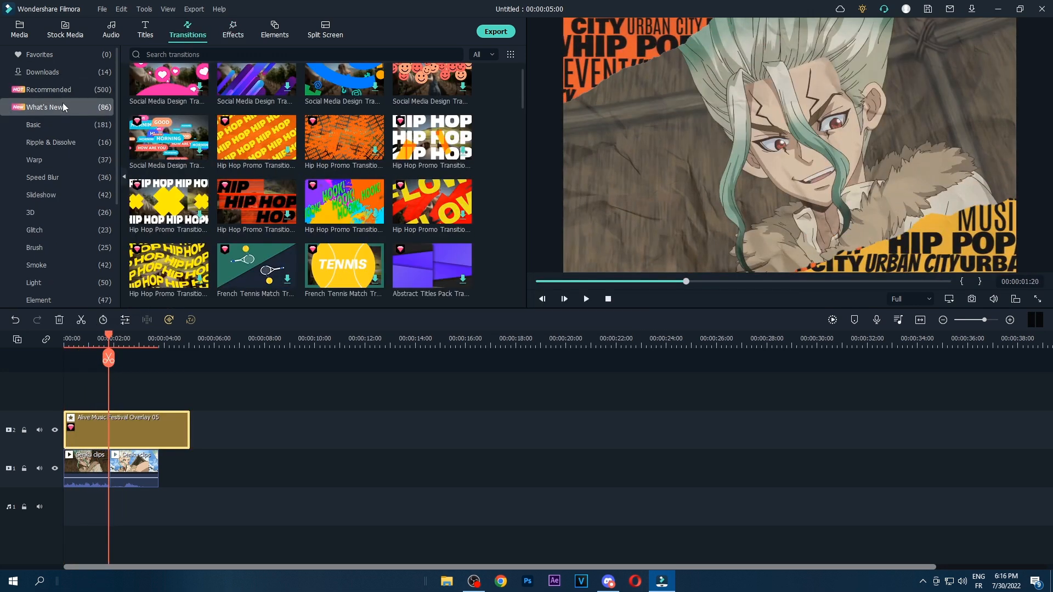
scroll(322, 237, down, 10)
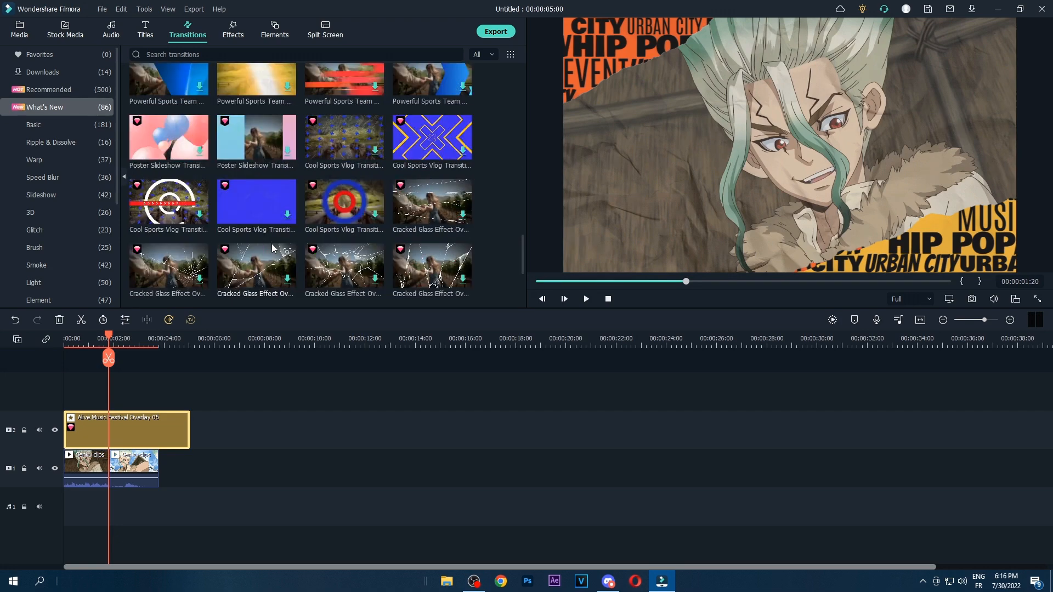
scroll(55, 220, down, 3)
click(52, 212)
scroll(277, 241, up, 5)
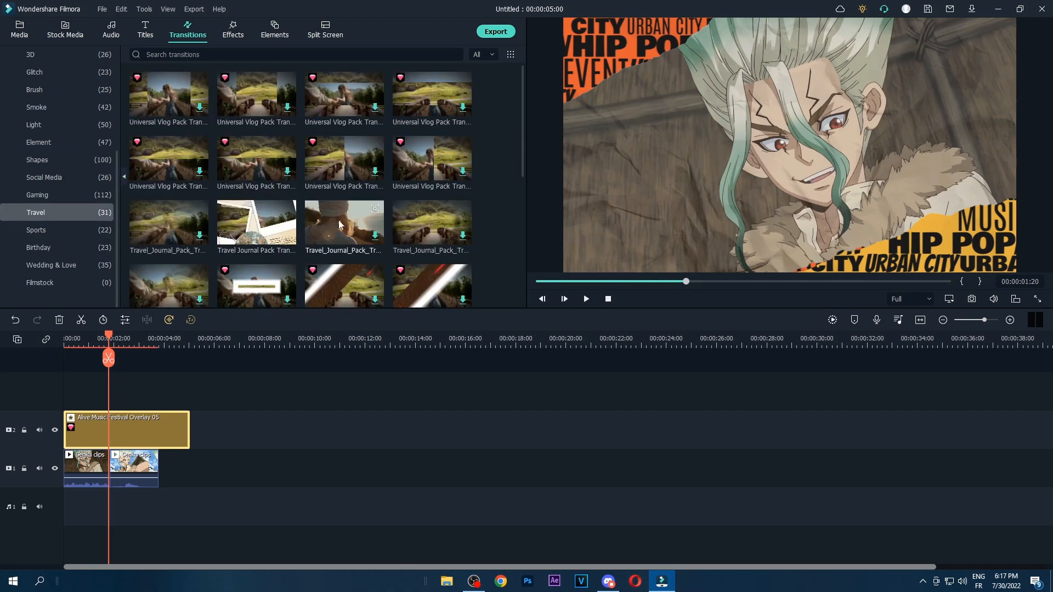
drag(350, 223, 115, 467)
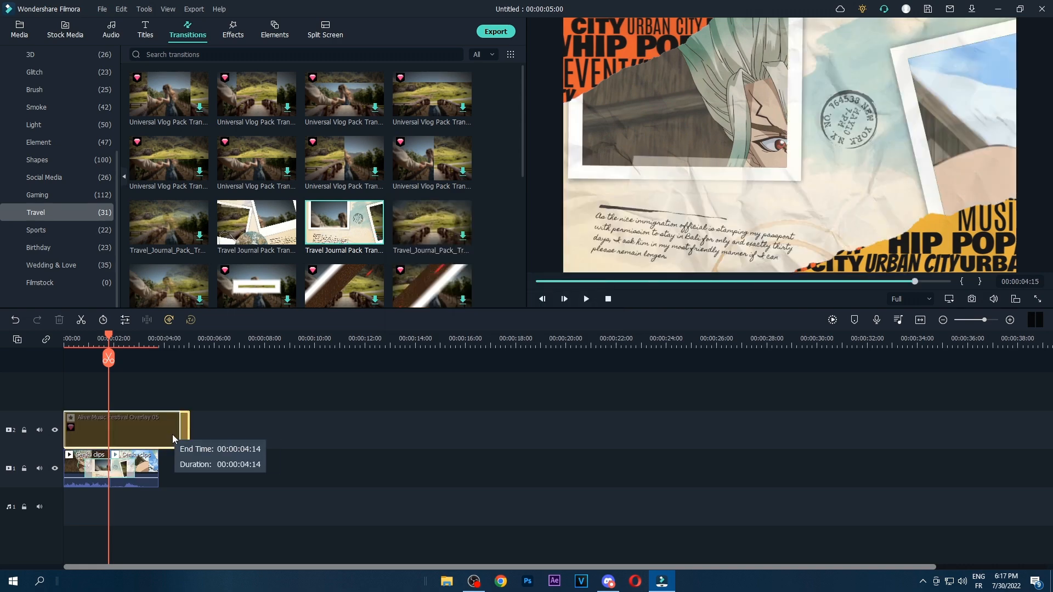
Trim the overlay effect's end to match the Senku clips at 00:00:03:19 and preview the result
drag(189, 442, 158, 444)
key(space)
drag(158, 343, 57, 397)
scroll(86, 253, up, 3)
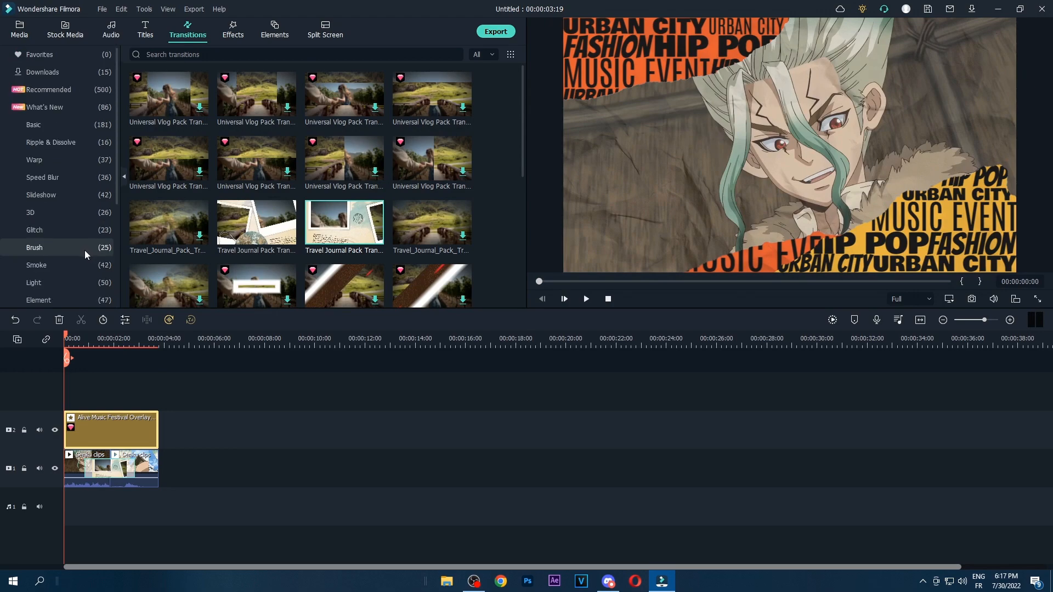